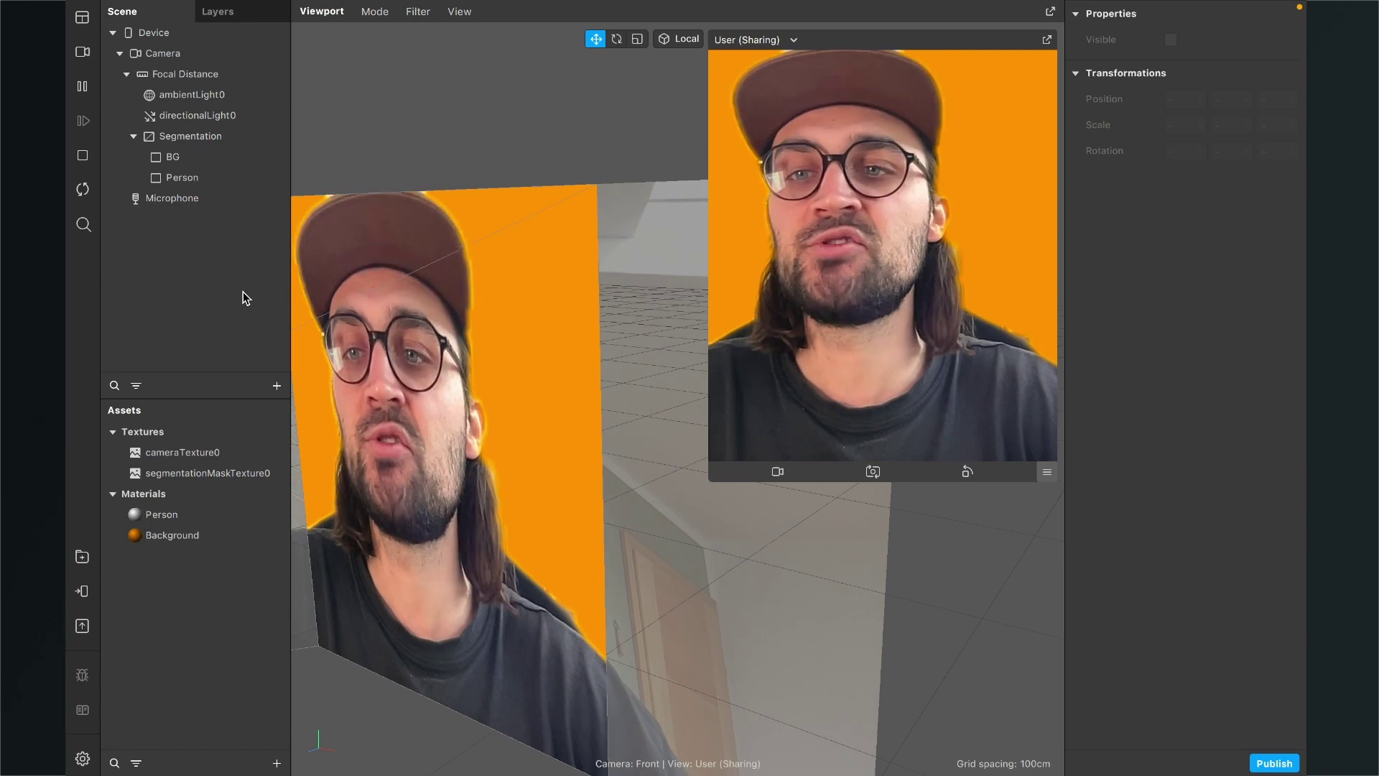
Step: Insert a face mesh into the scene and rename it Retouching
click(277, 387)
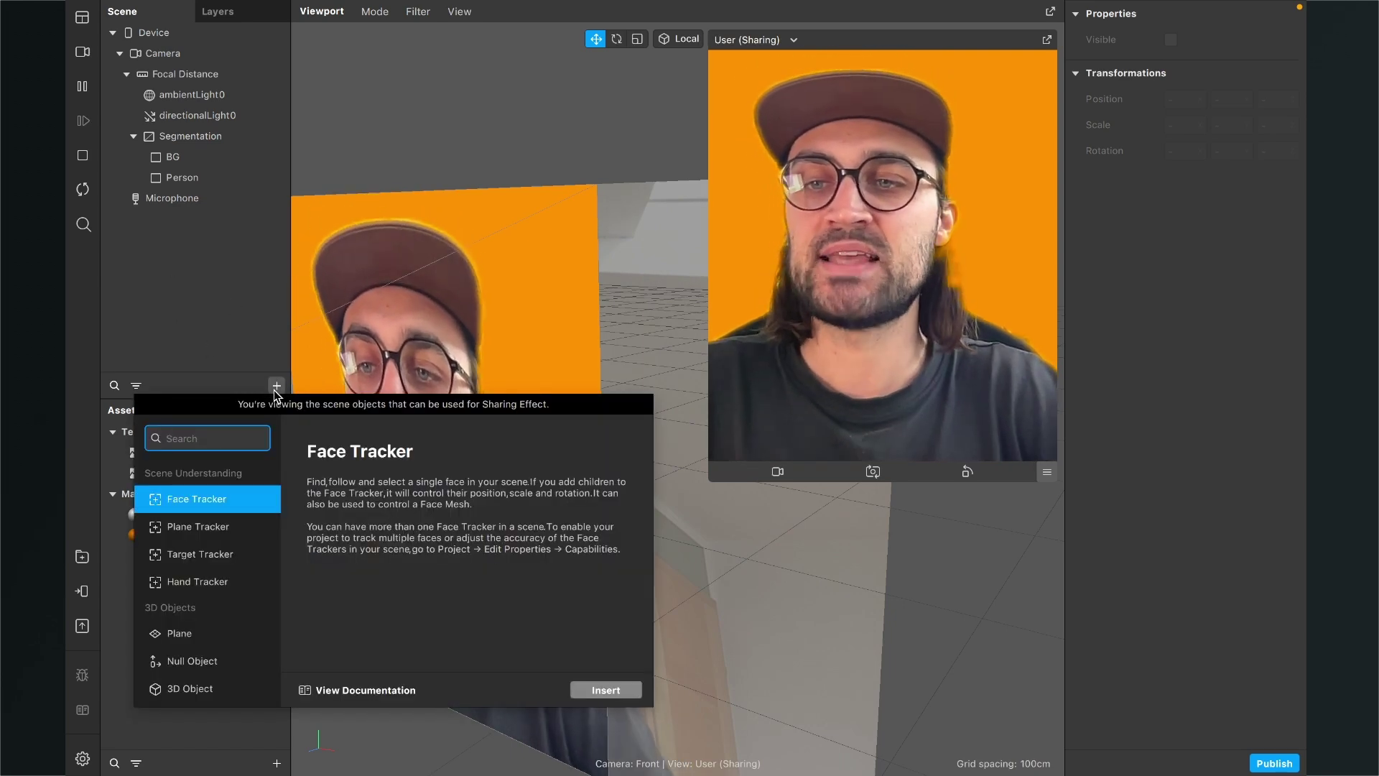
text(fac)
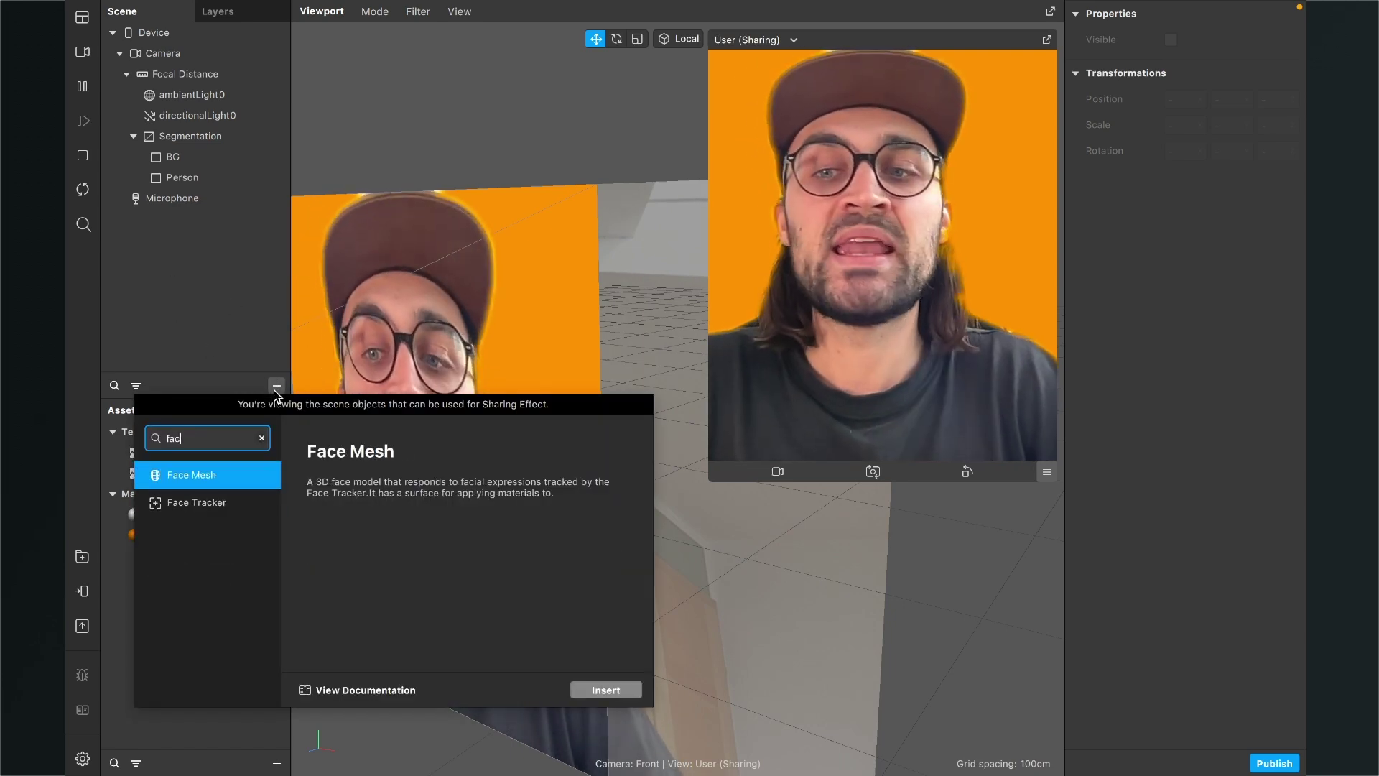
key(Return)
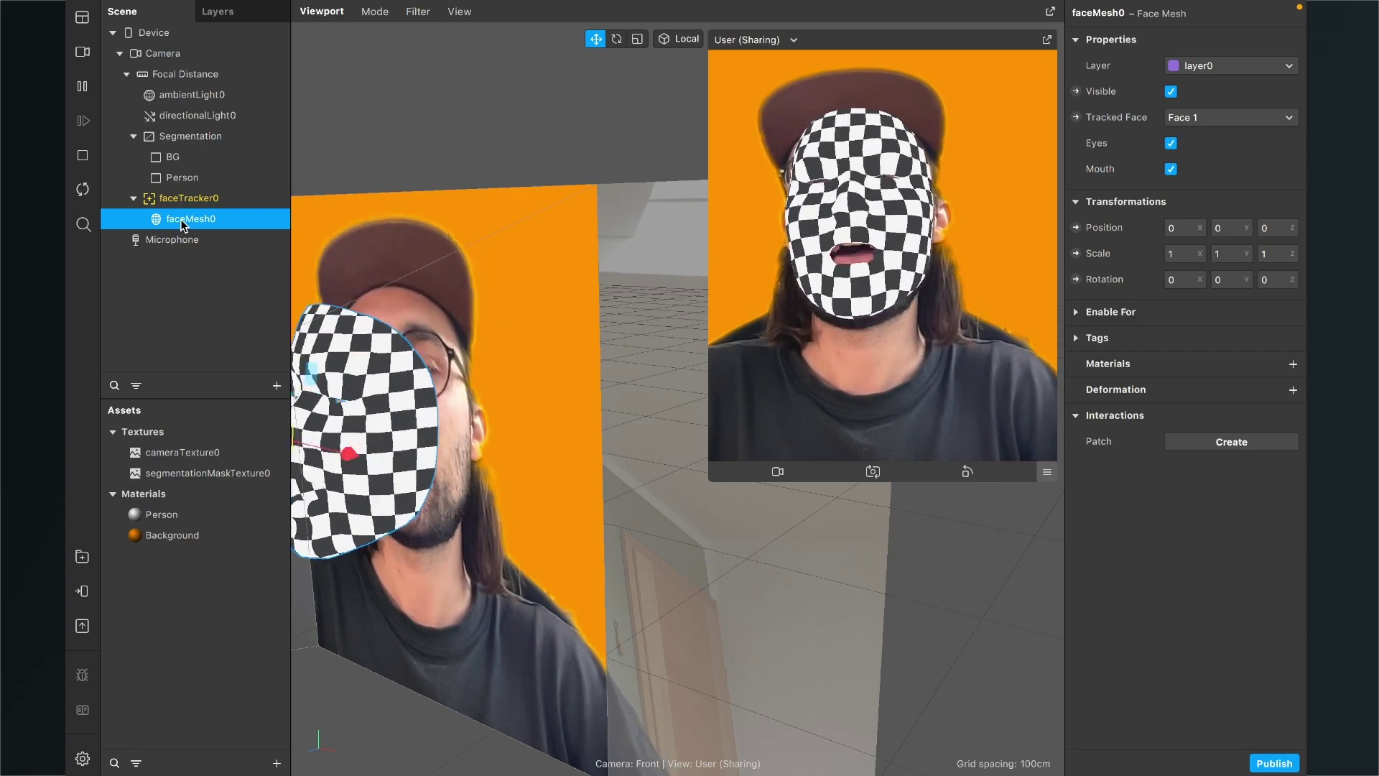
double_click(179, 218)
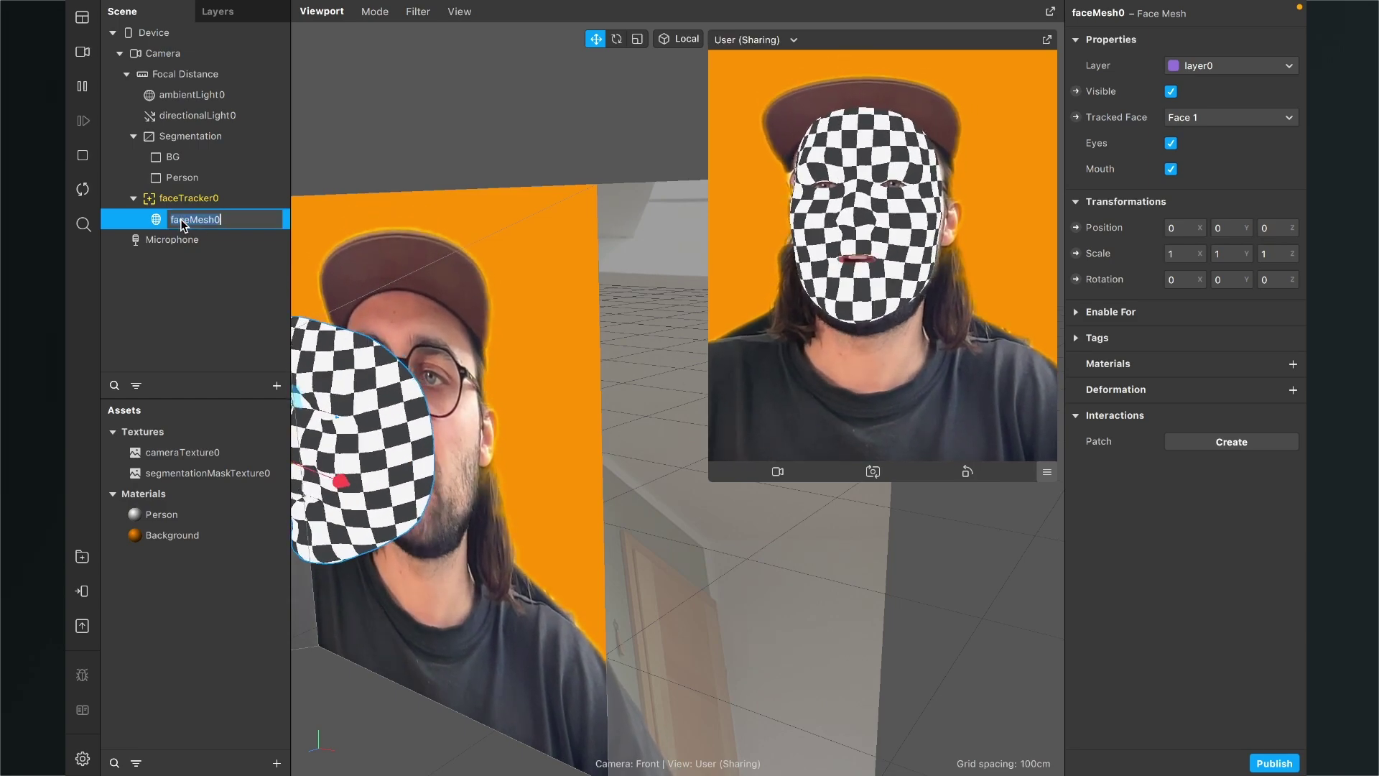
text(Retouching)
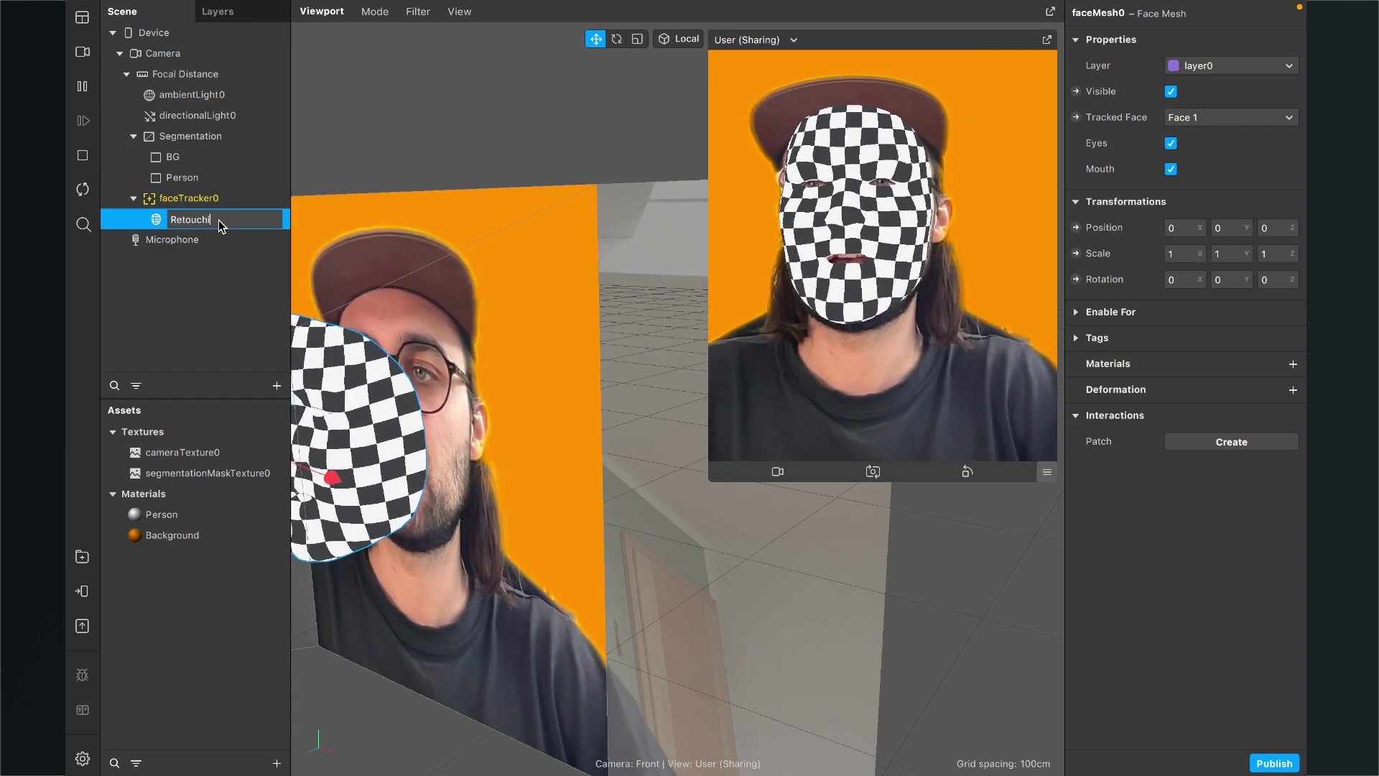
key(Return)
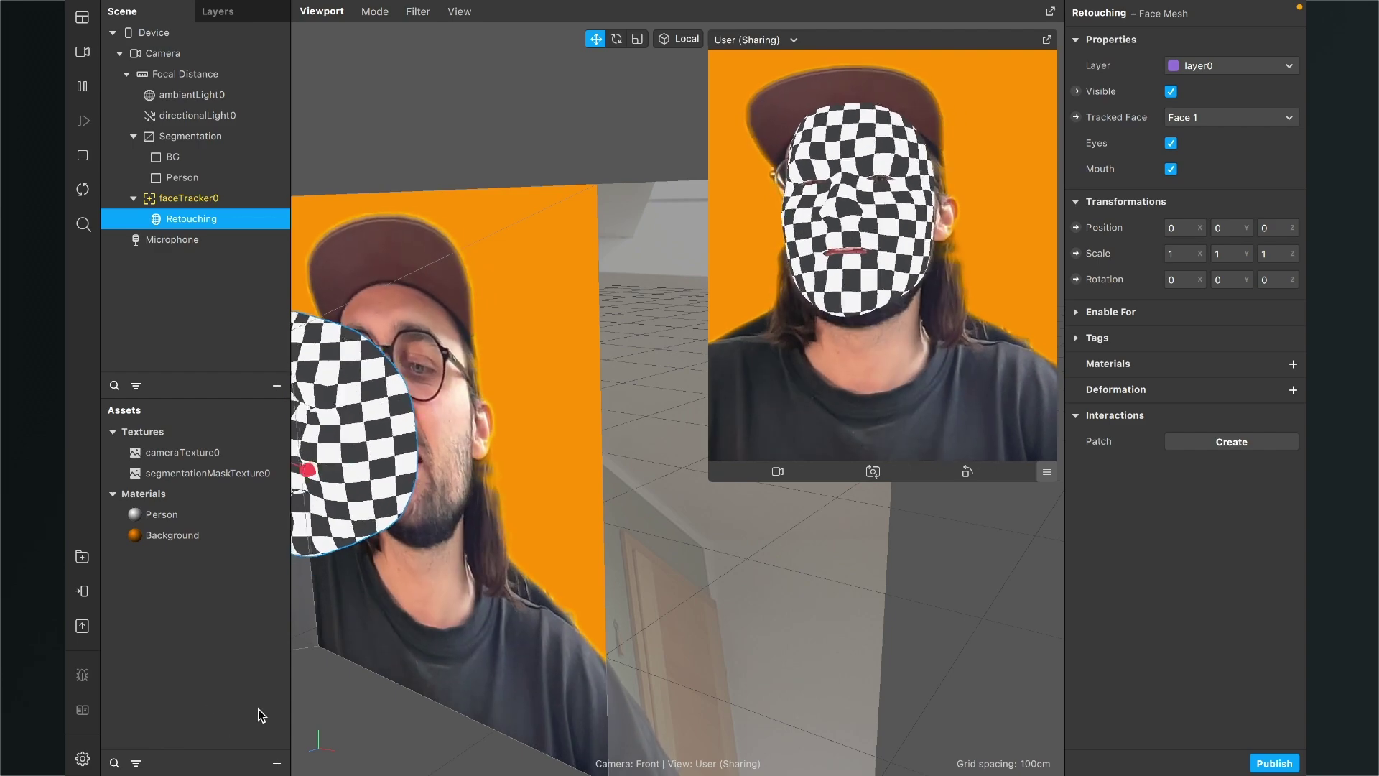
Step: Create a material named Retouche and set its shader type to Retouching
click(275, 763)
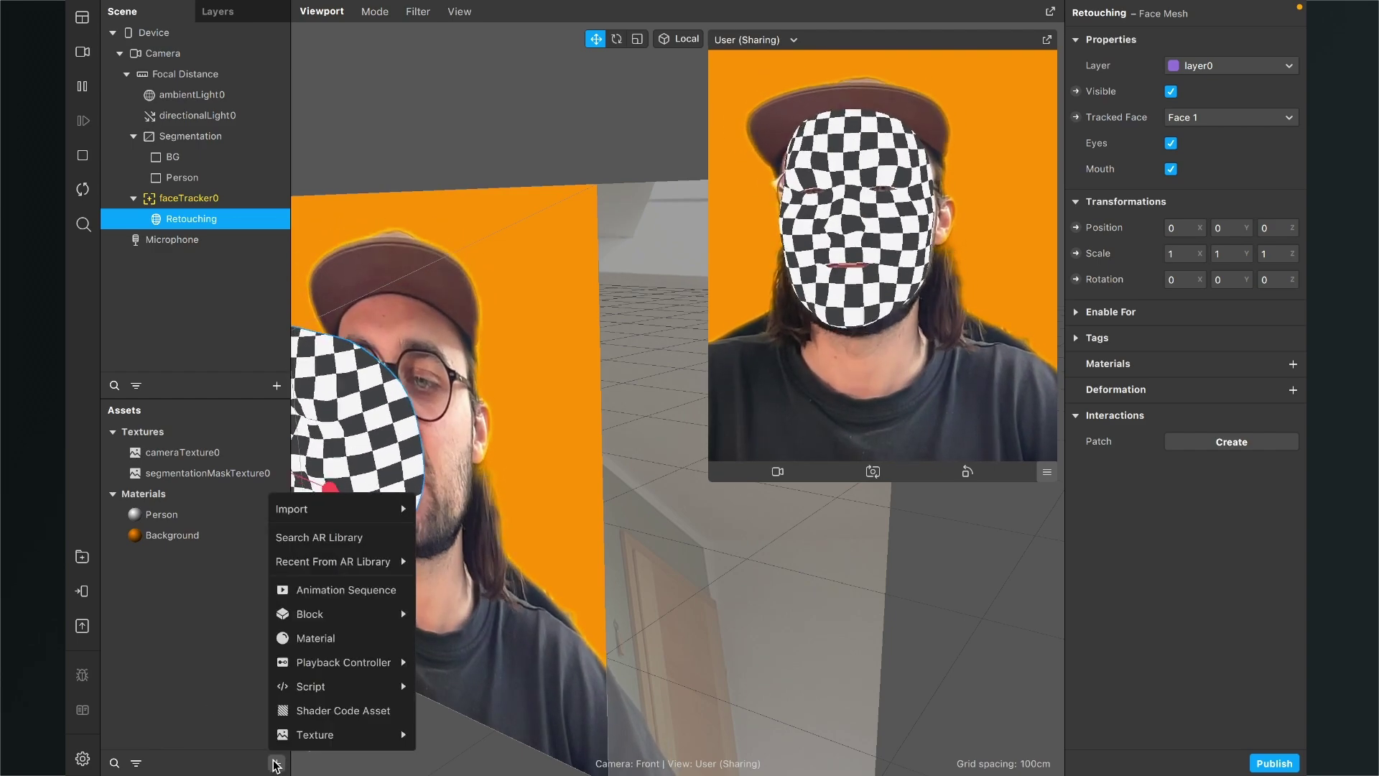
click(321, 638)
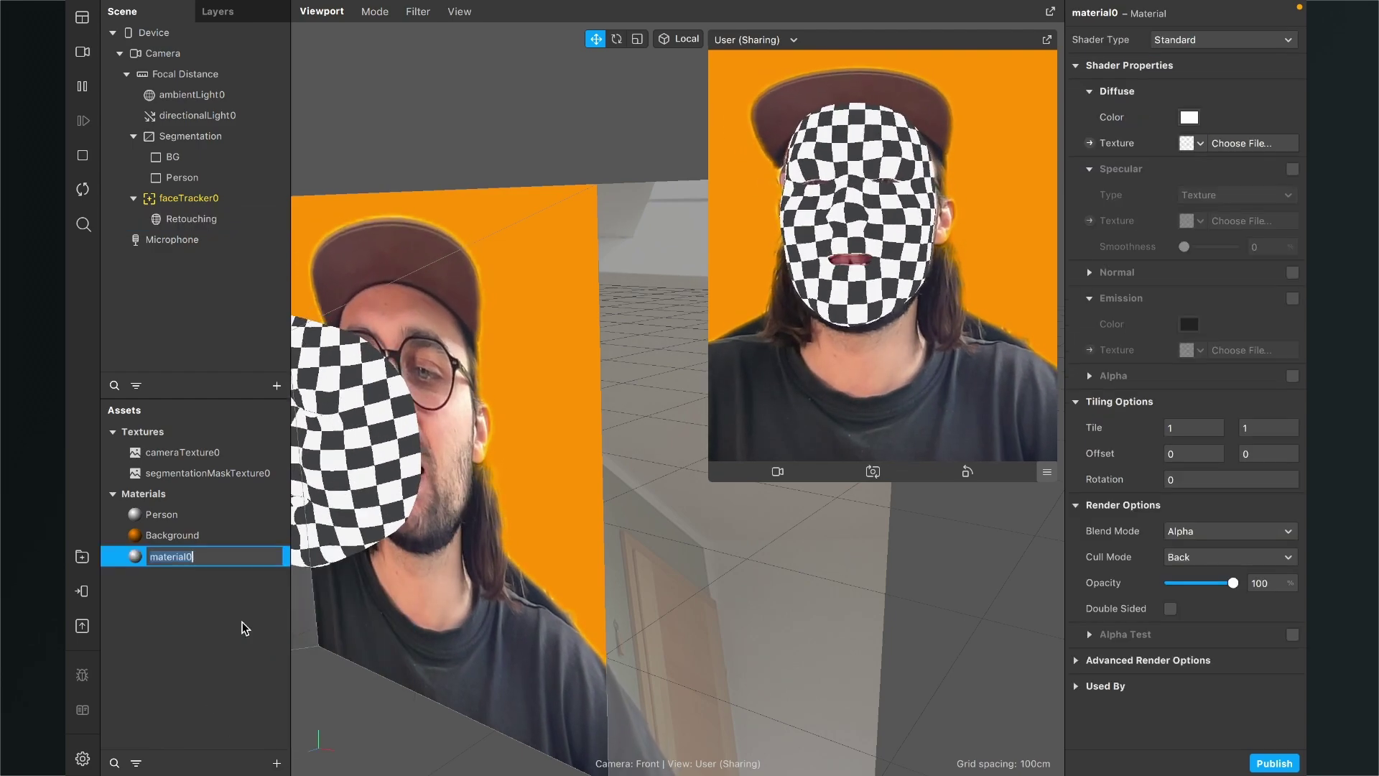
text(Retouche)
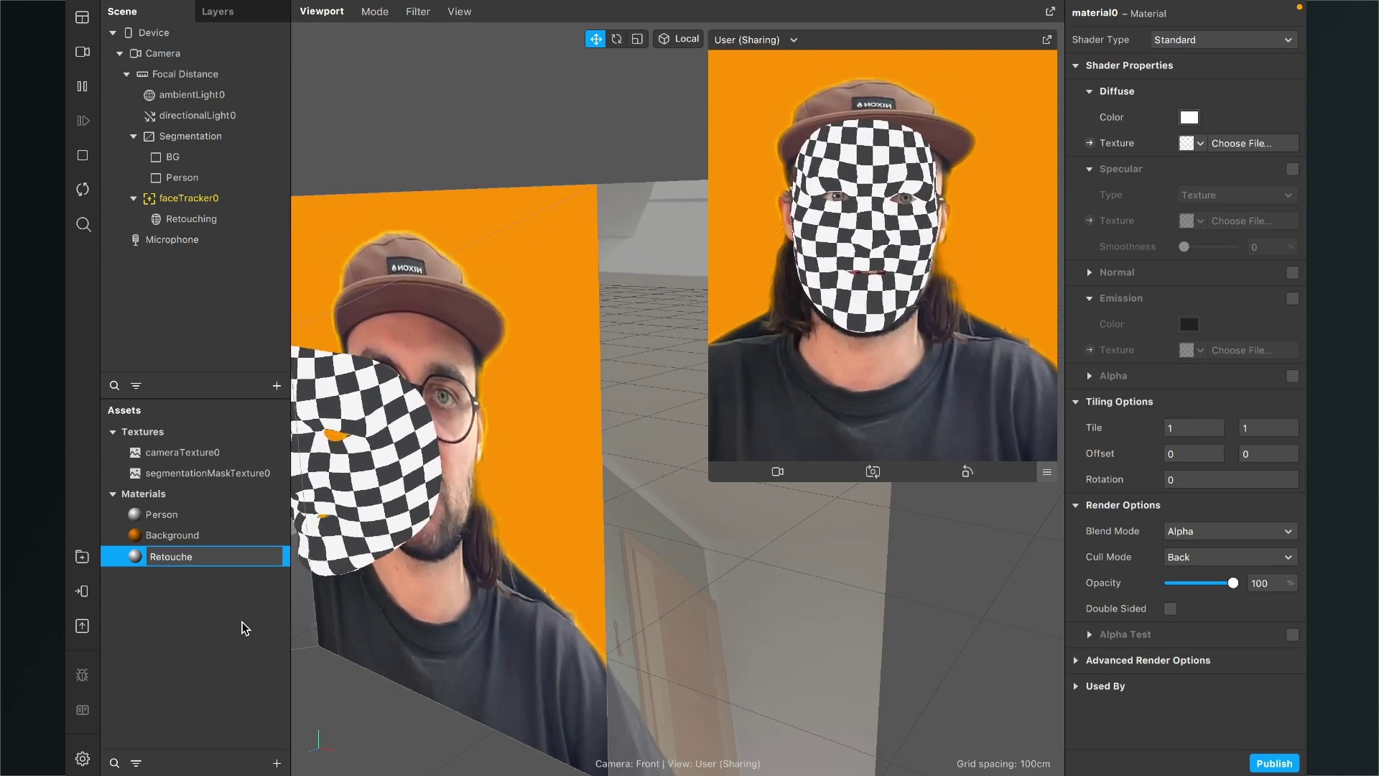
key(Return)
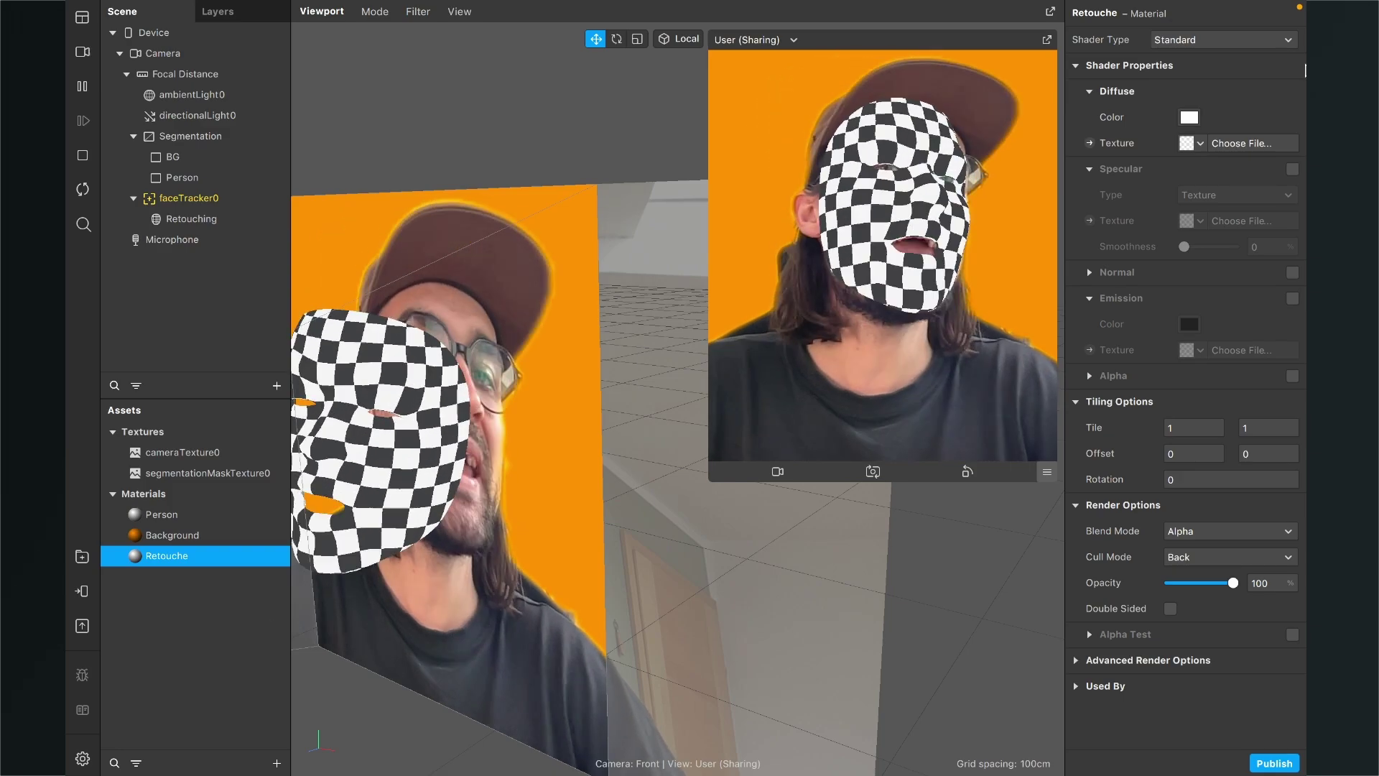
click(1229, 43)
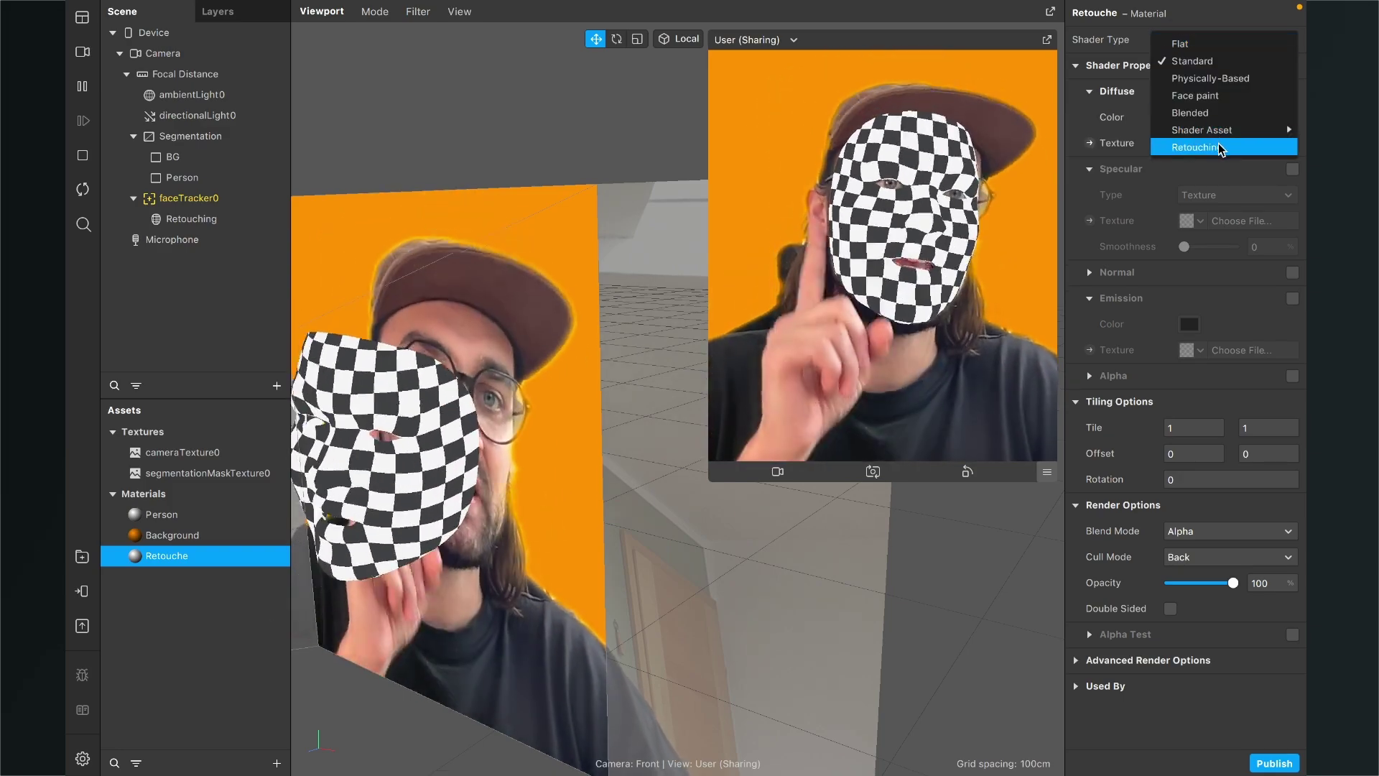
click(1218, 145)
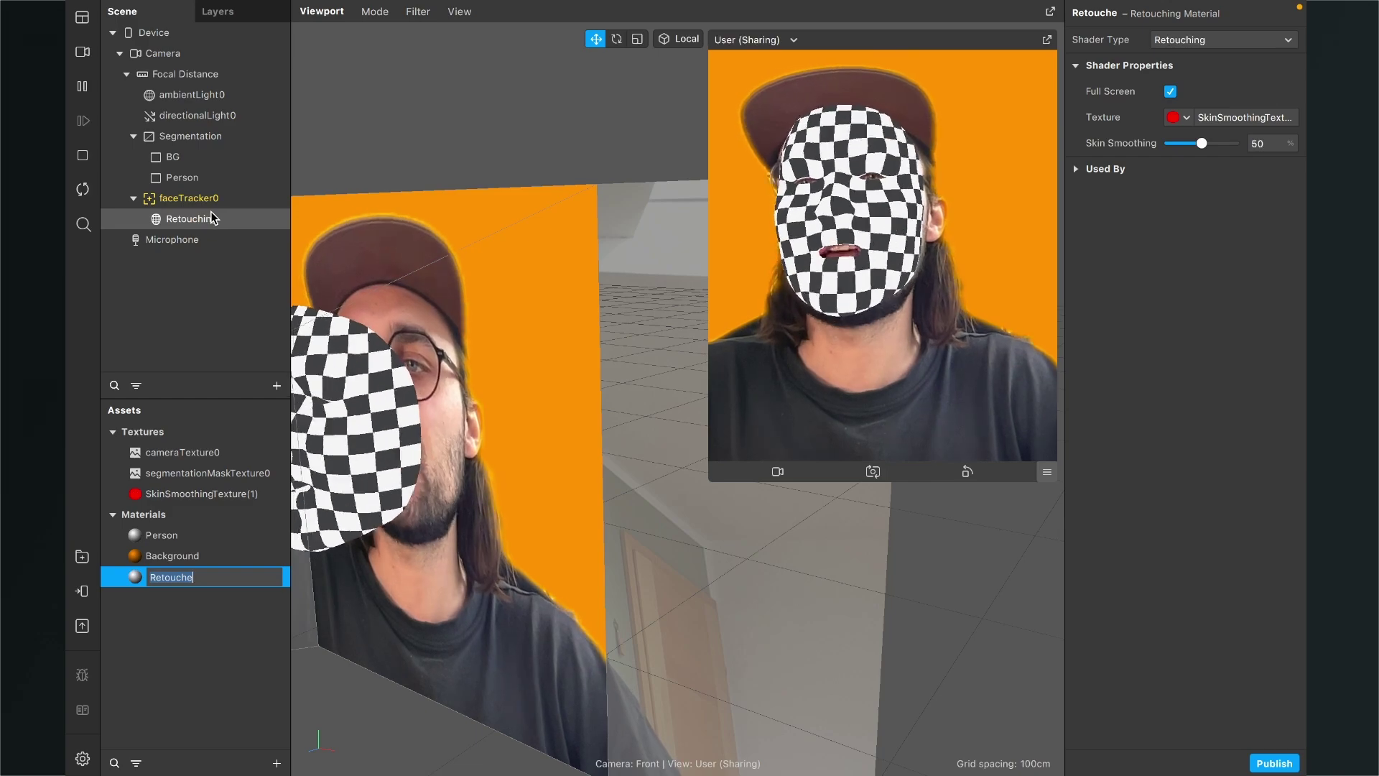
Step: Assign the Retouche material to the Retouching face mesh and turn off the mesh's Eyes and Mouth options
click(185, 223)
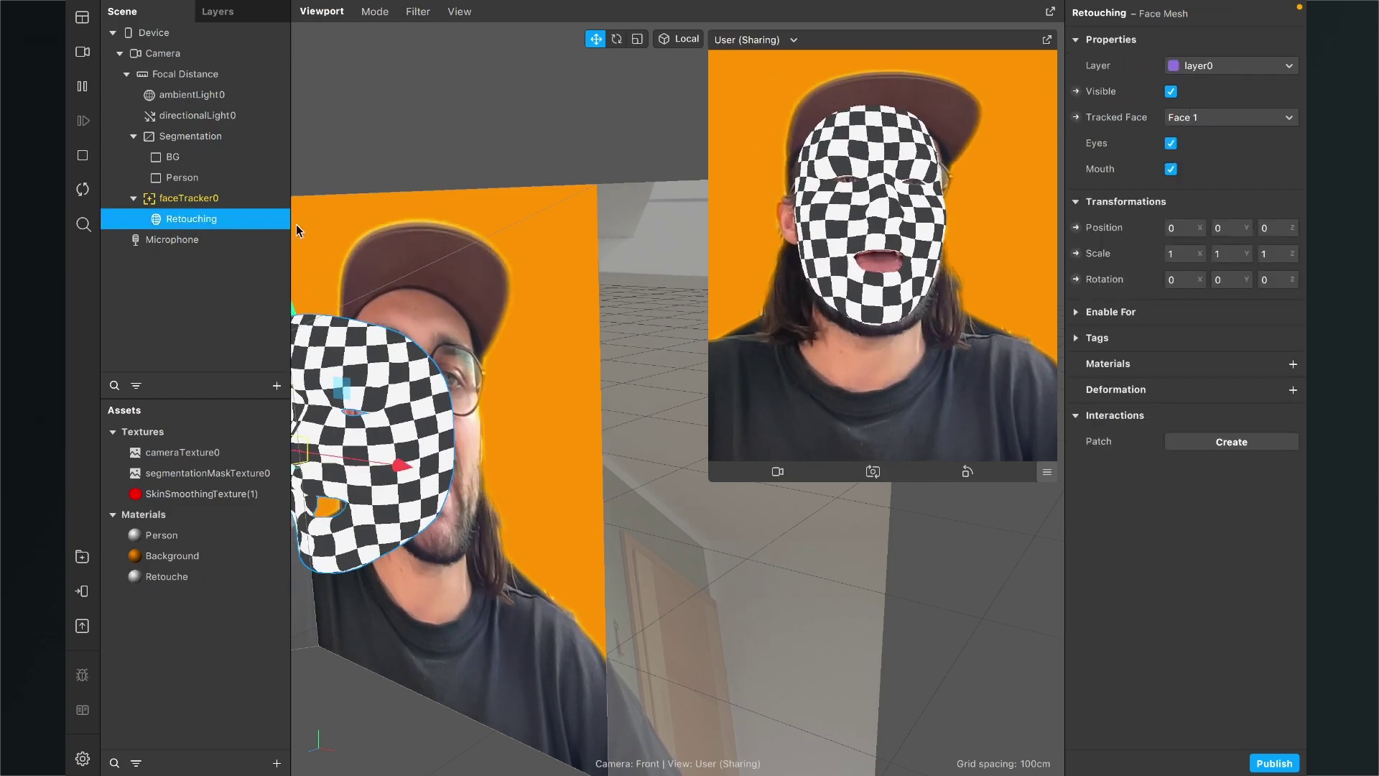
click(1293, 364)
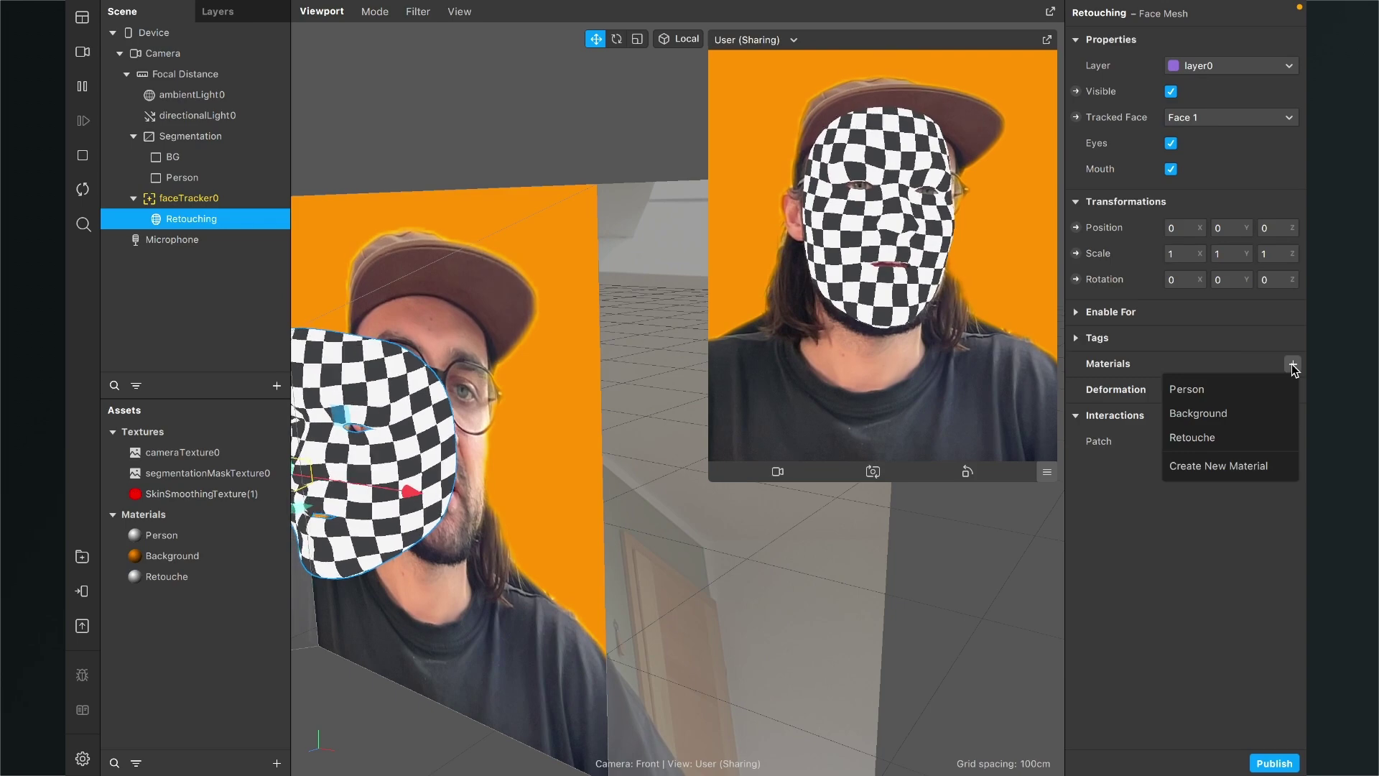
click(1196, 438)
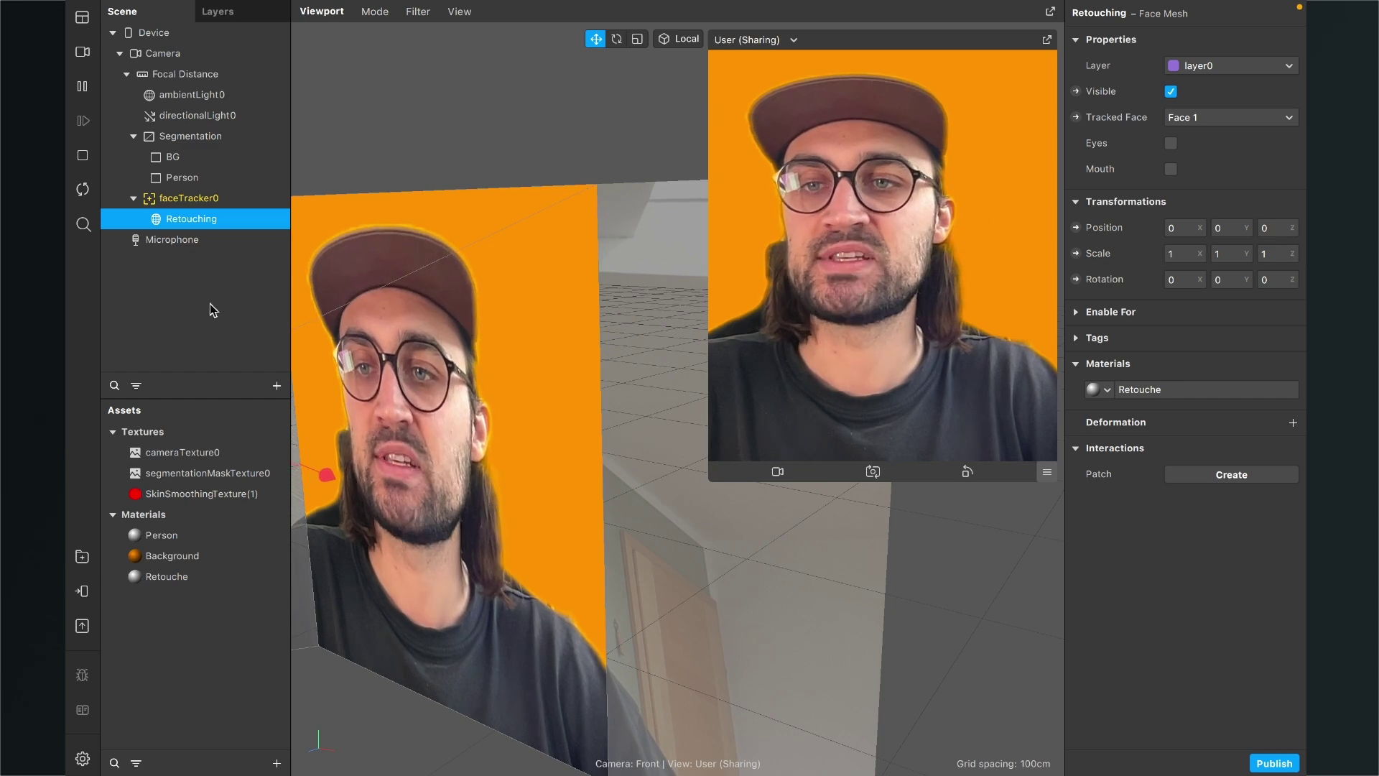
Step: Insert a second face mesh and nest it under faceTracker0, below the Retouching mesh
click(276, 386)
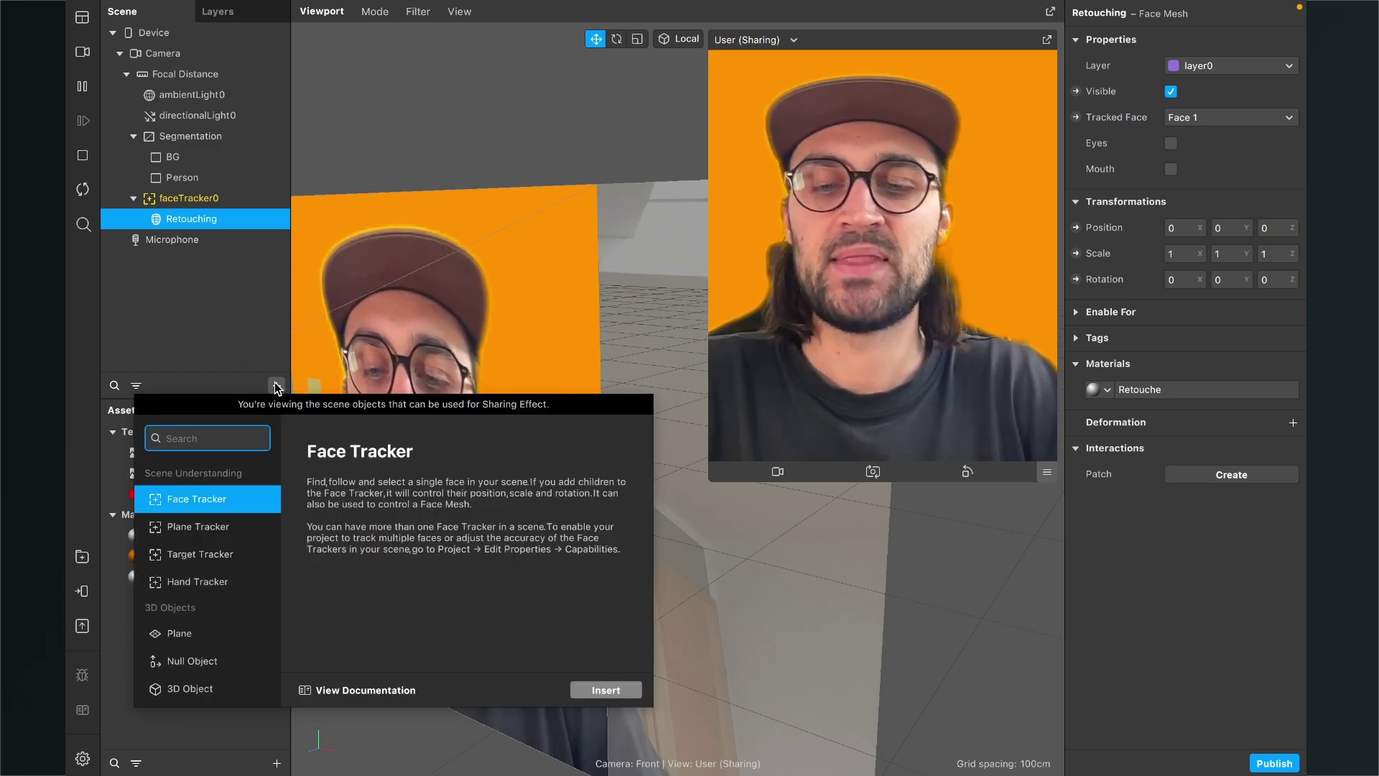
text(face)
key(Return)
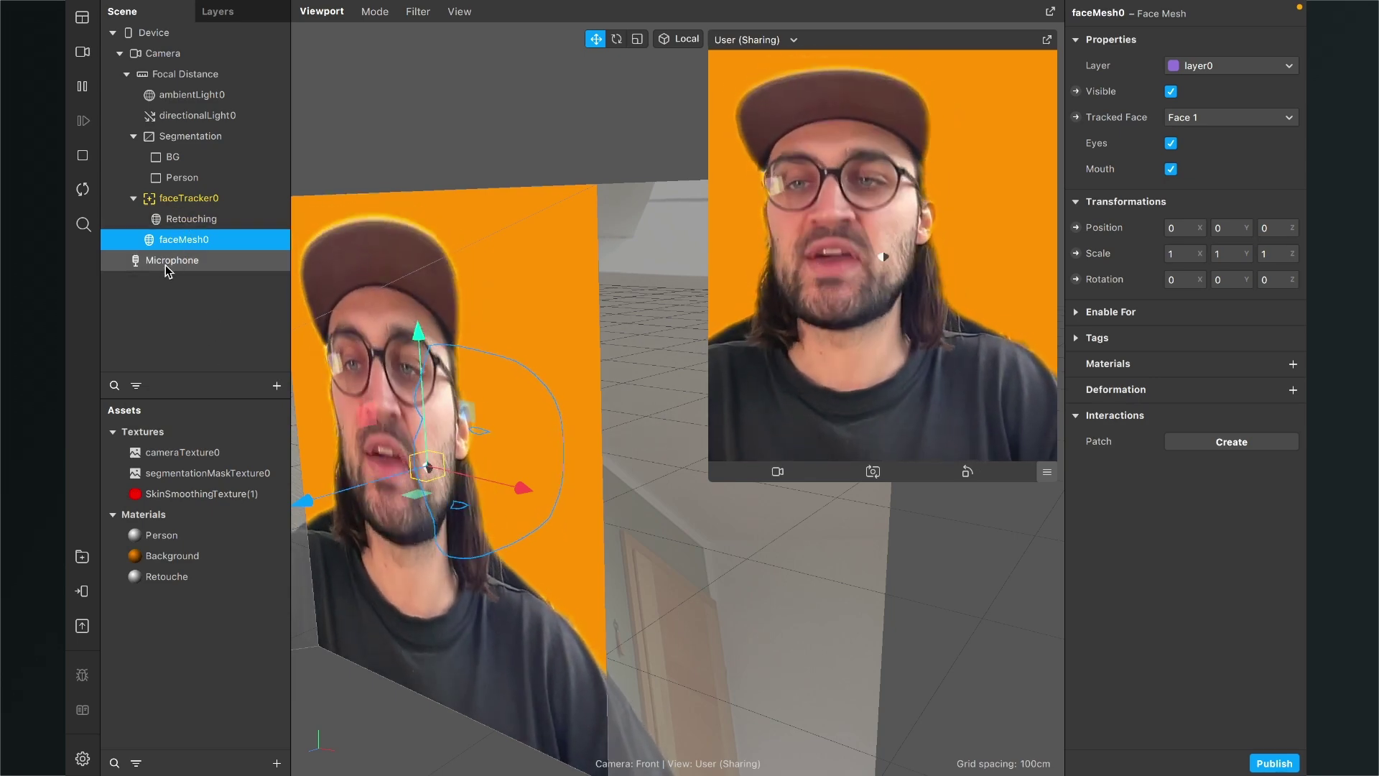
mouse_move(157, 248)
mouse_down()
mouse_move(142, 258)
mouse_move(186, 229)
mouse_up()
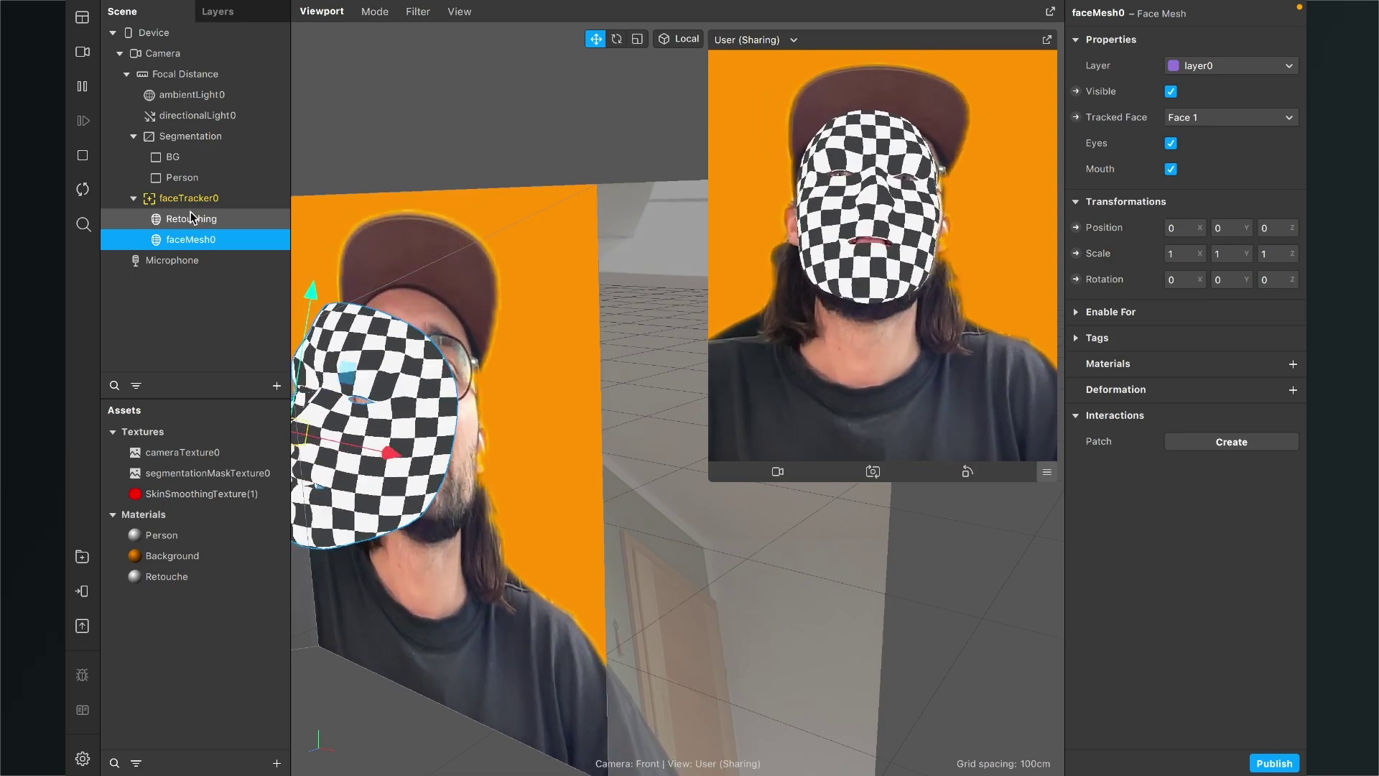
Step: Rename the second face mesh under faceTracker0 as Face
click(196, 326)
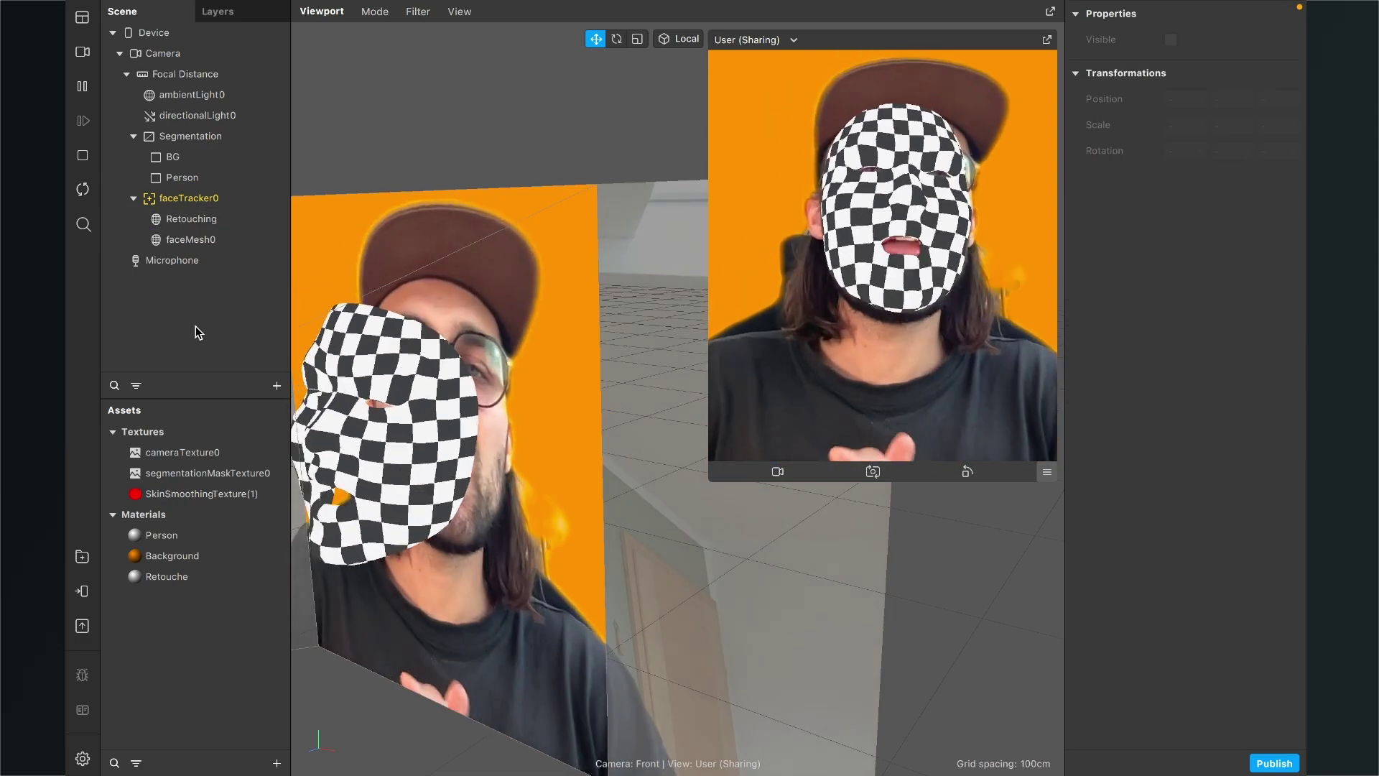
click(208, 242)
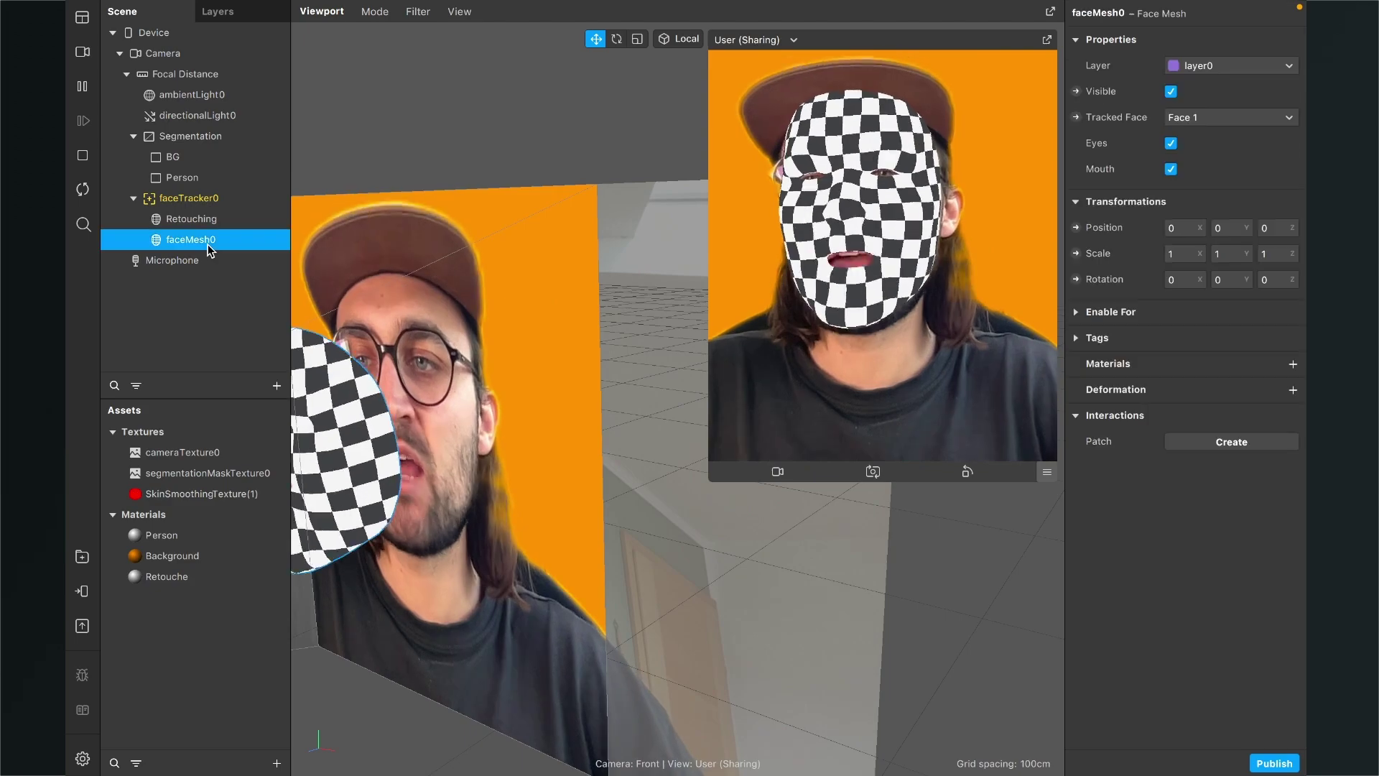
click(209, 243)
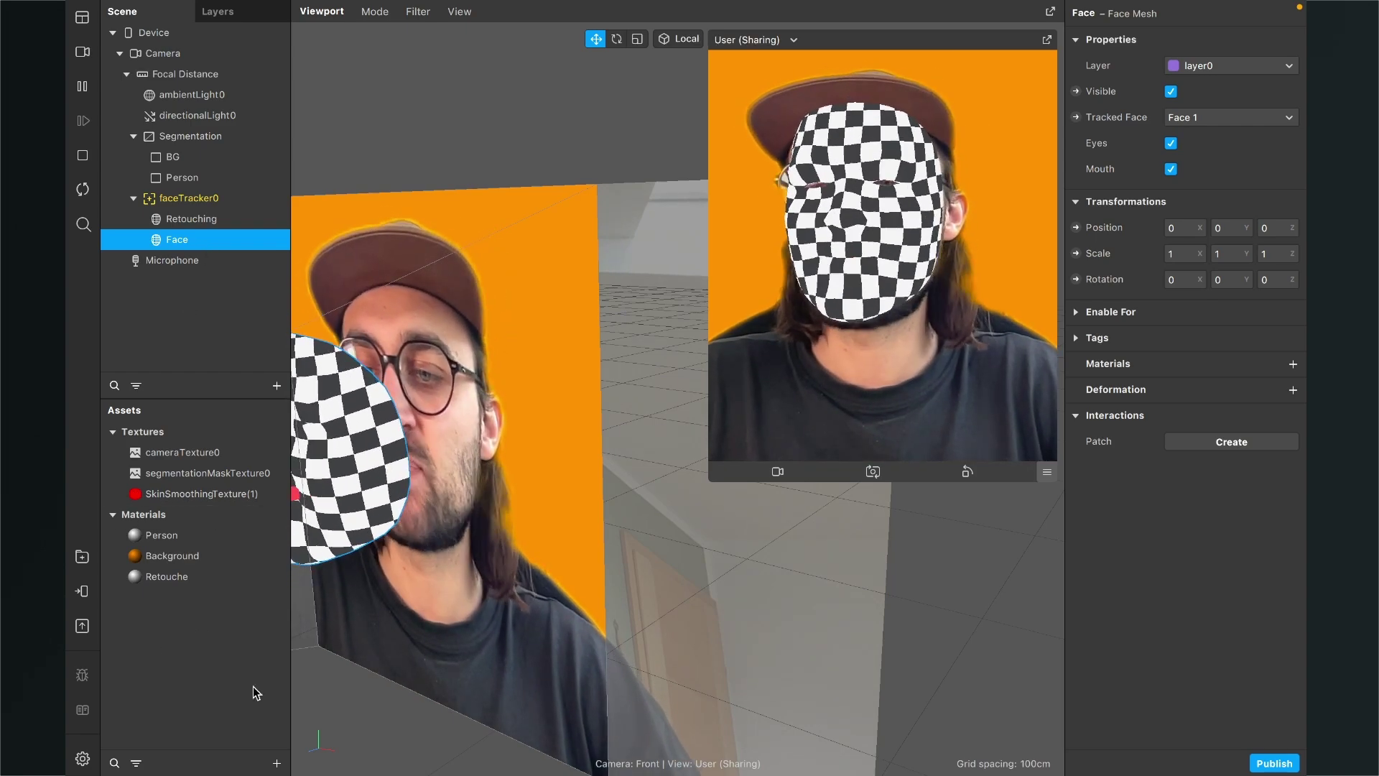
Step: Create a material named Face and set its shader type to Flat
click(277, 763)
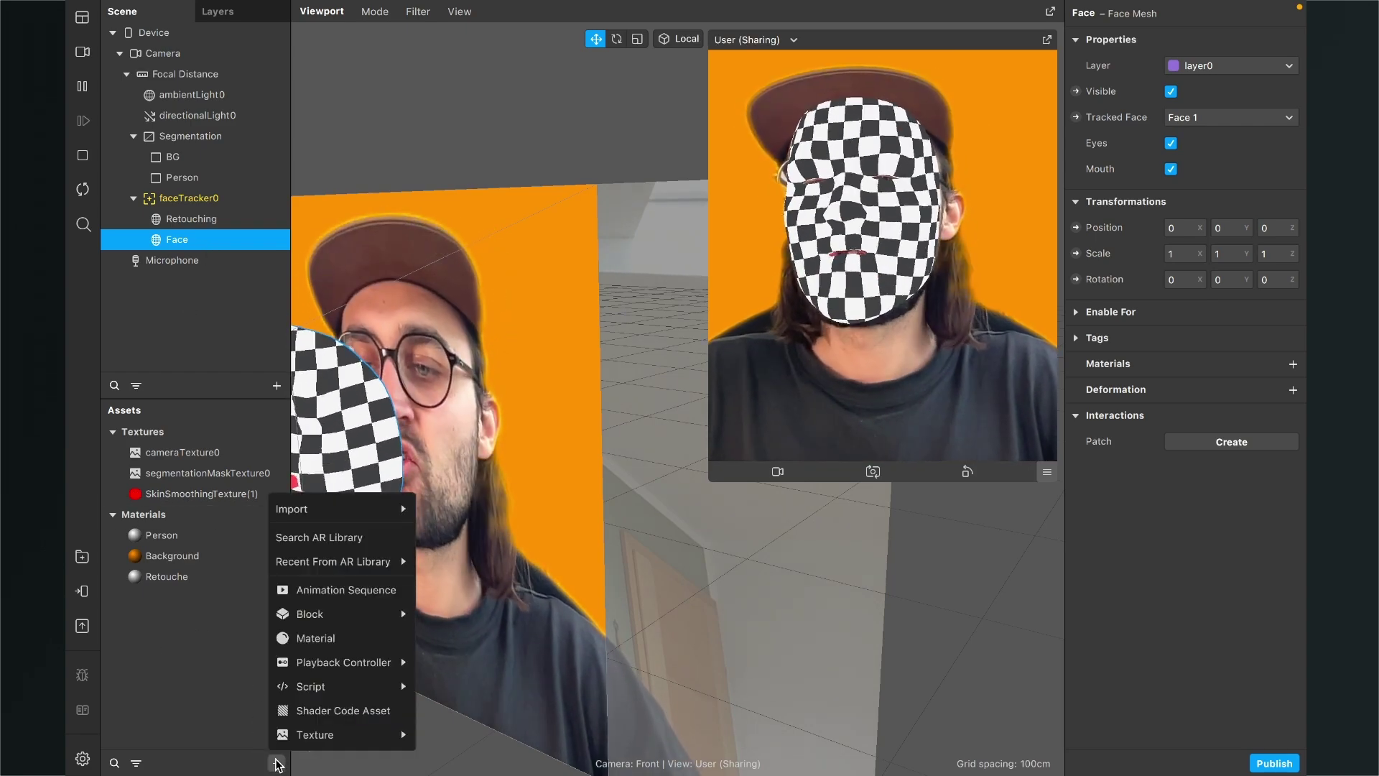
click(303, 639)
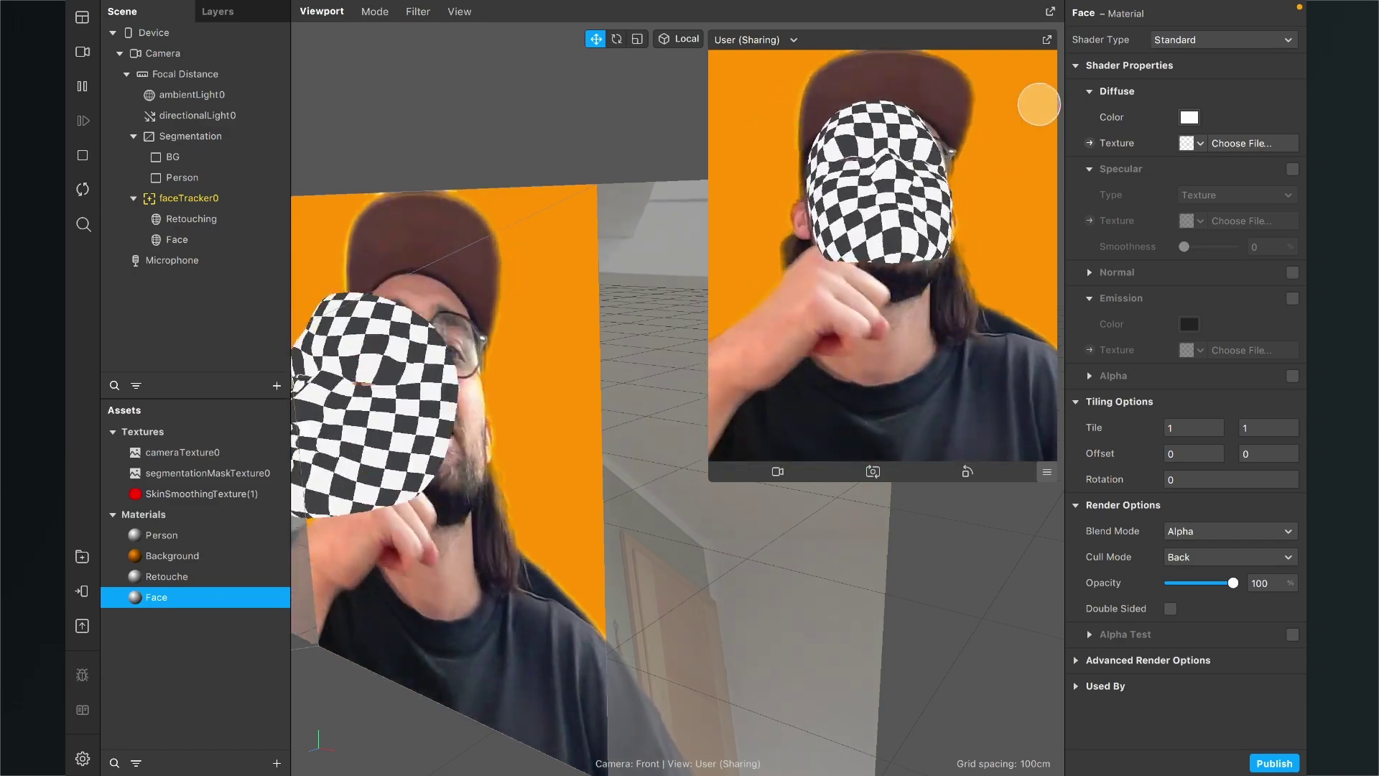
click(1214, 39)
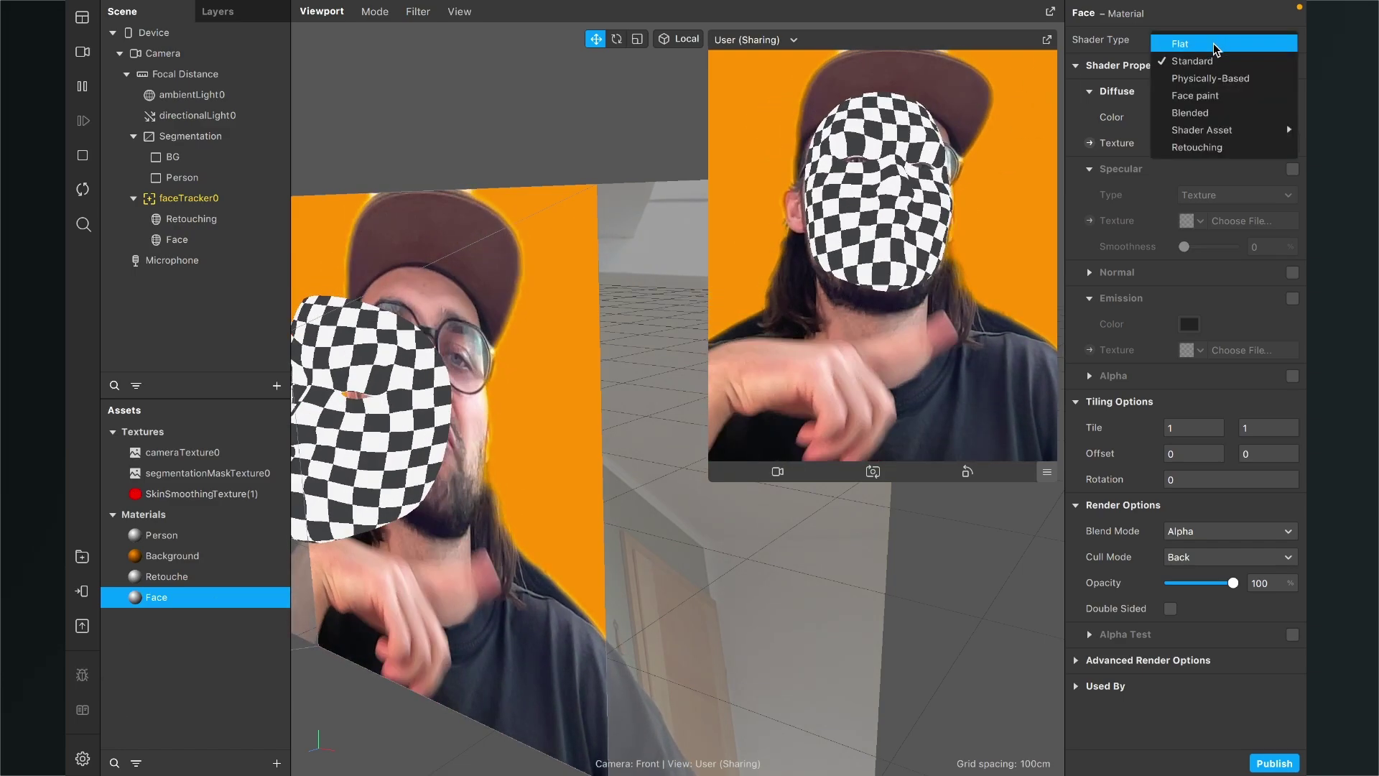
click(1214, 45)
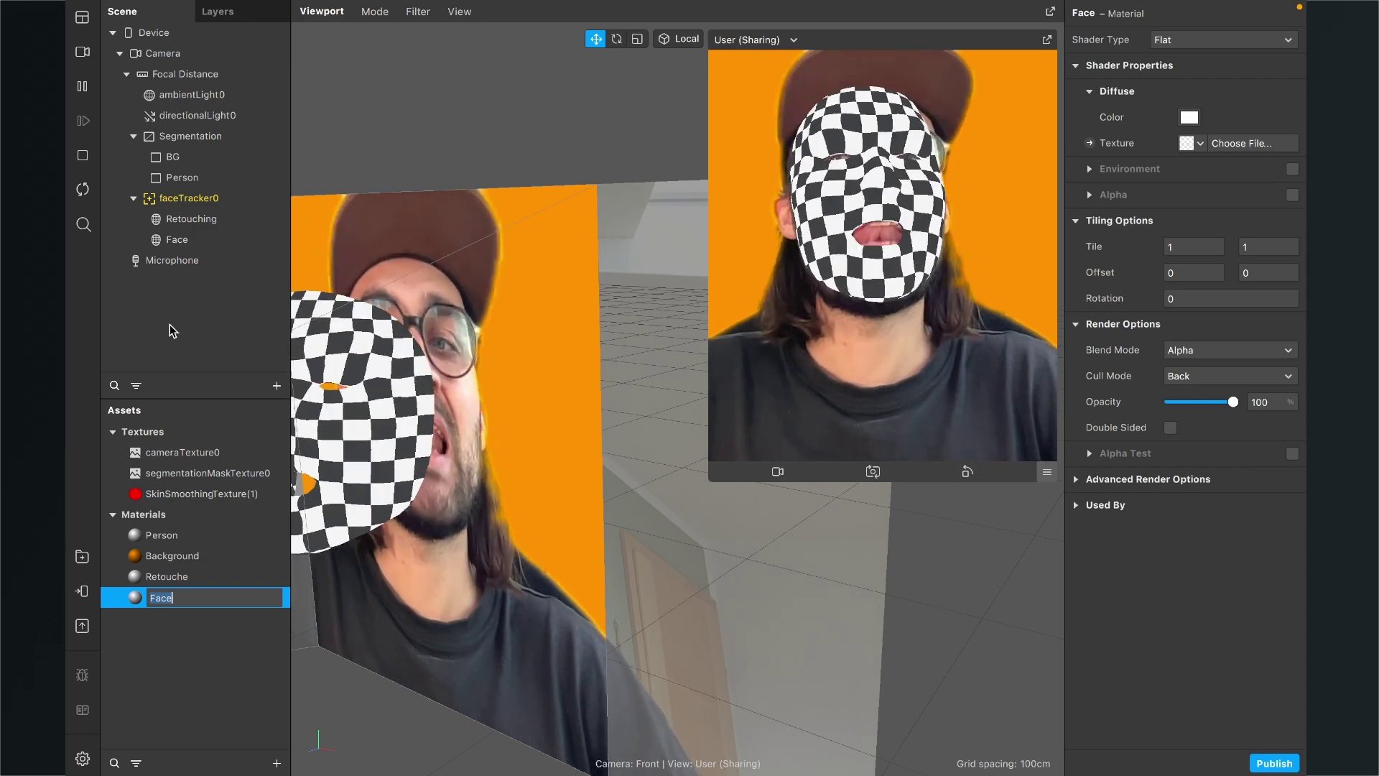
Step: Add a texture extraction to faceTracker0 and use the faceTracker0 Texture as the Face material's diffuse texture
click(197, 199)
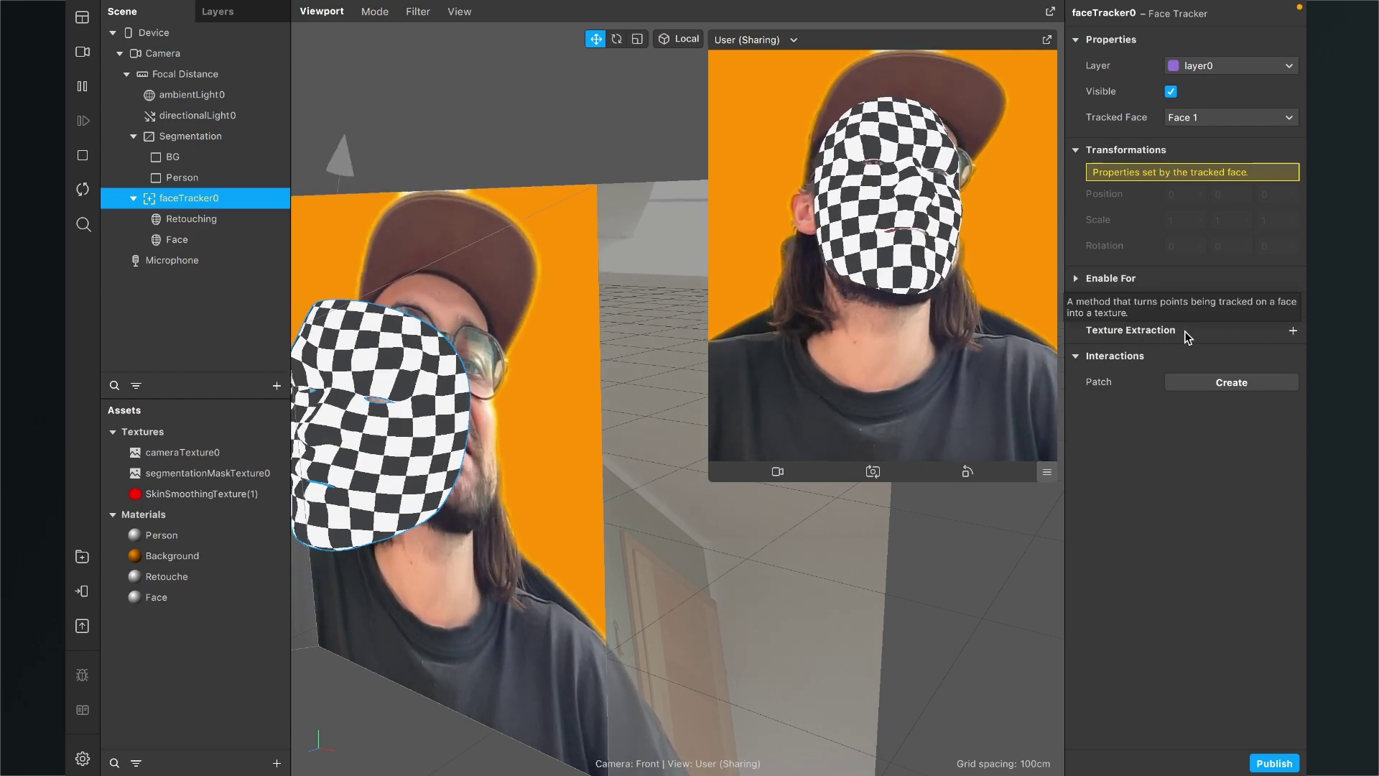
click(1293, 331)
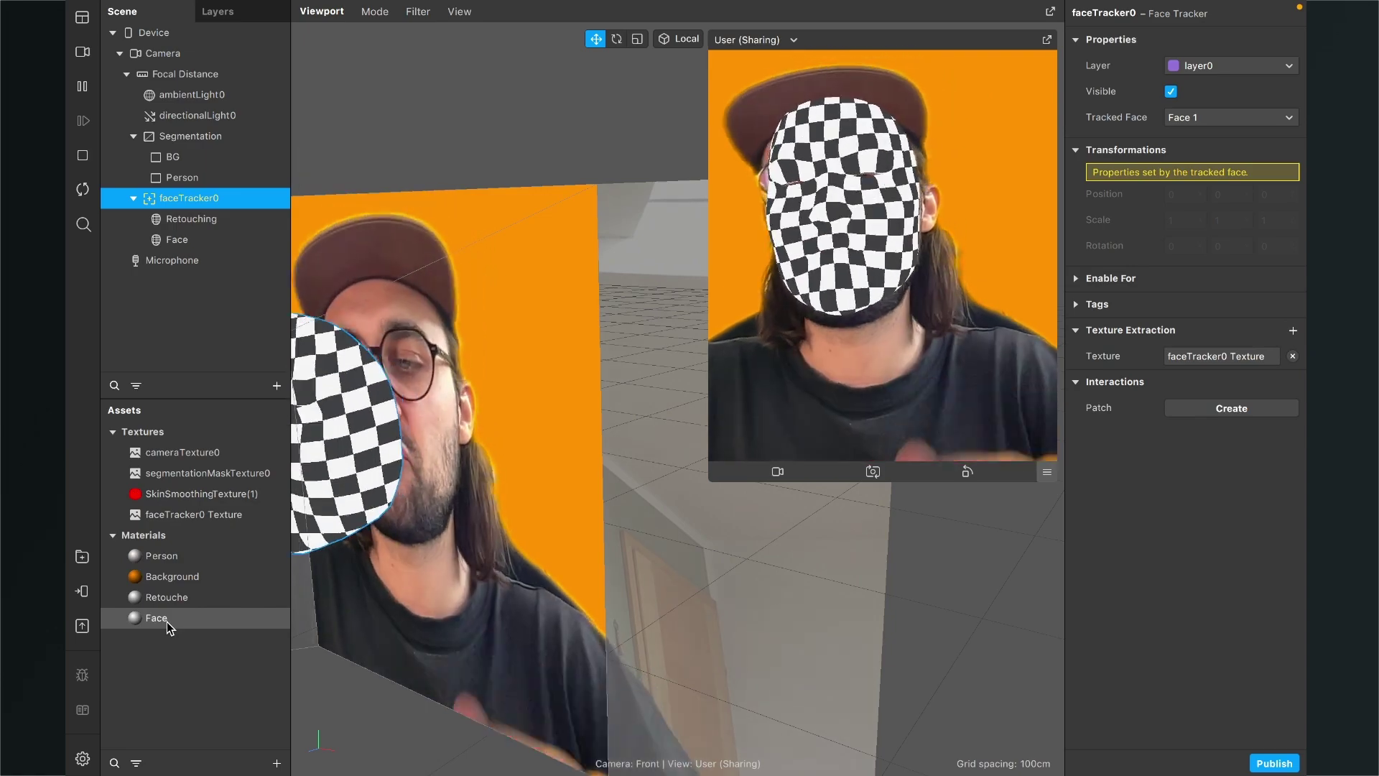
double_click(166, 622)
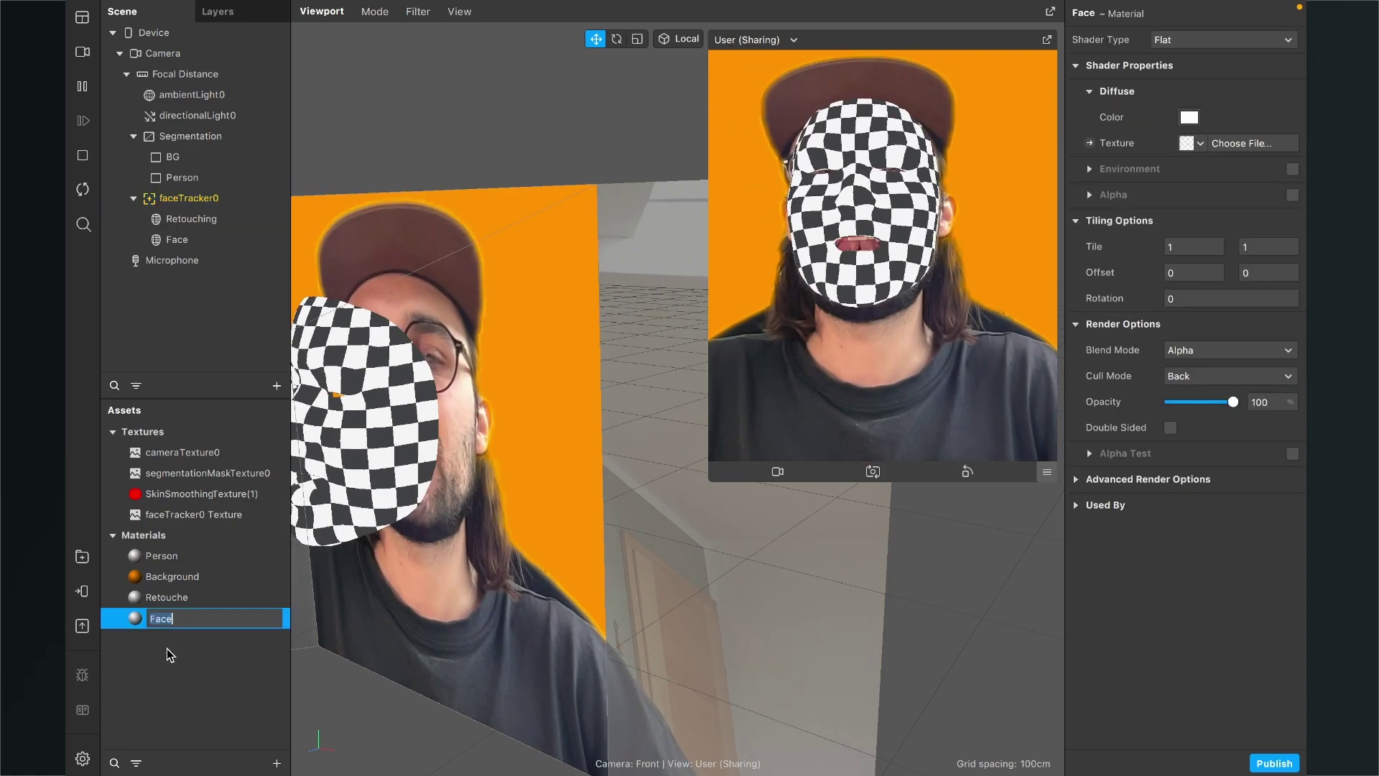
click(1192, 145)
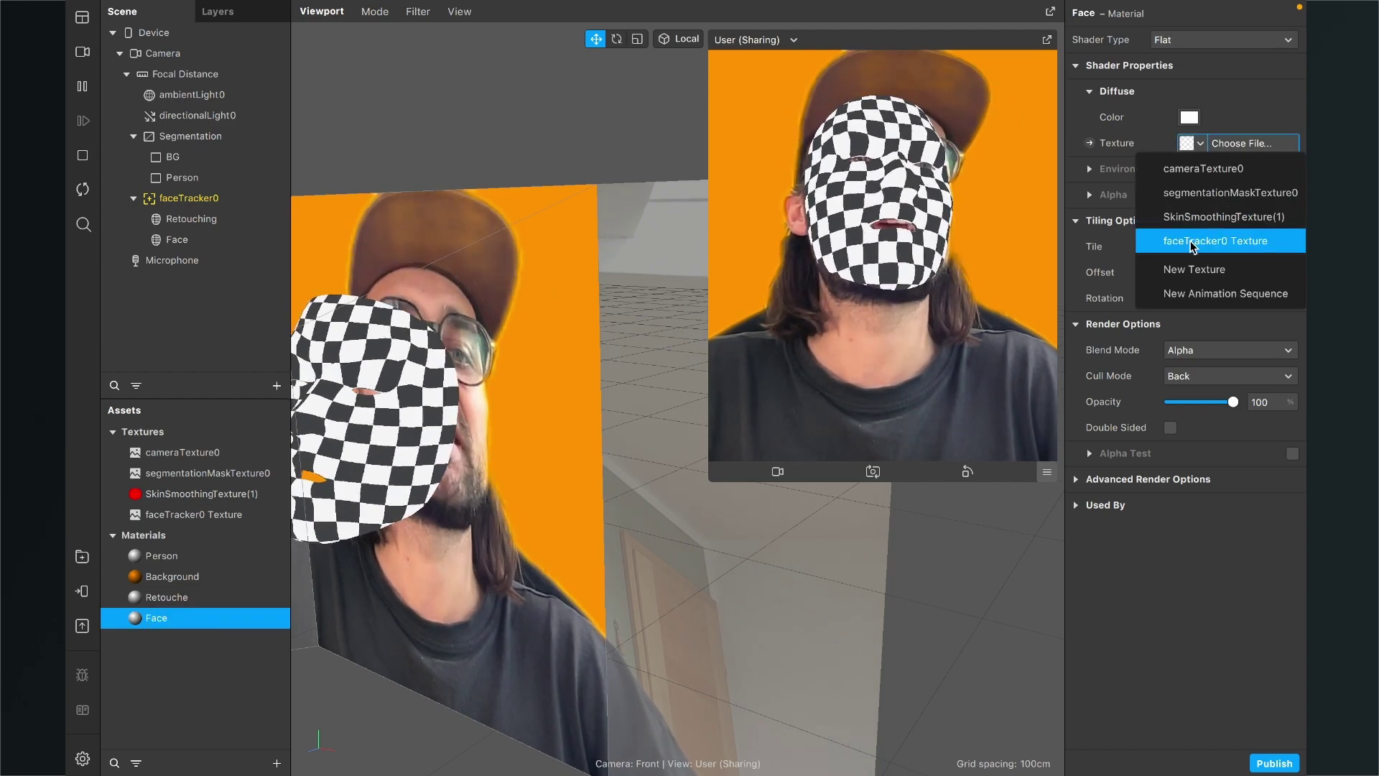
click(1191, 240)
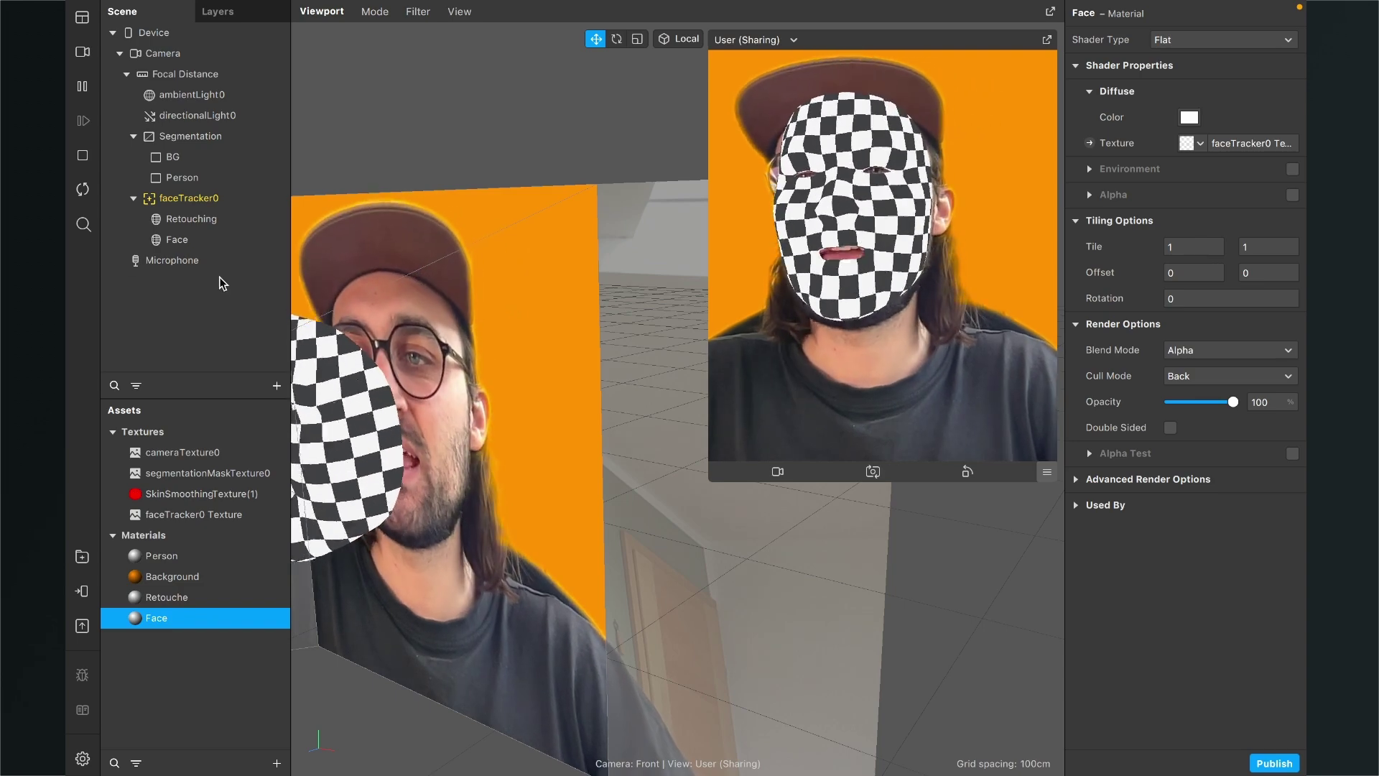
Step: Assign the Face material to the Face mesh and turn off the mesh's Eyes and Mouth options
click(192, 242)
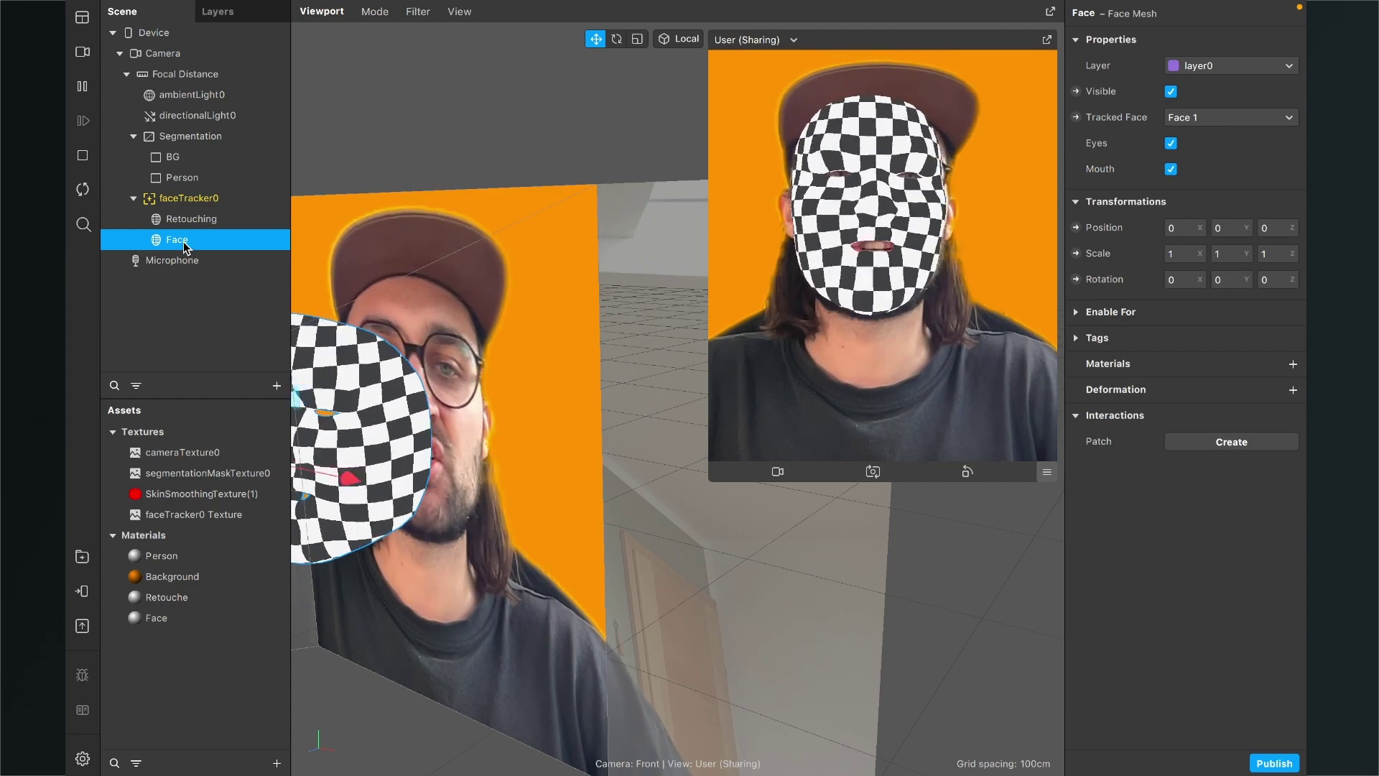
click(1293, 365)
click(1235, 459)
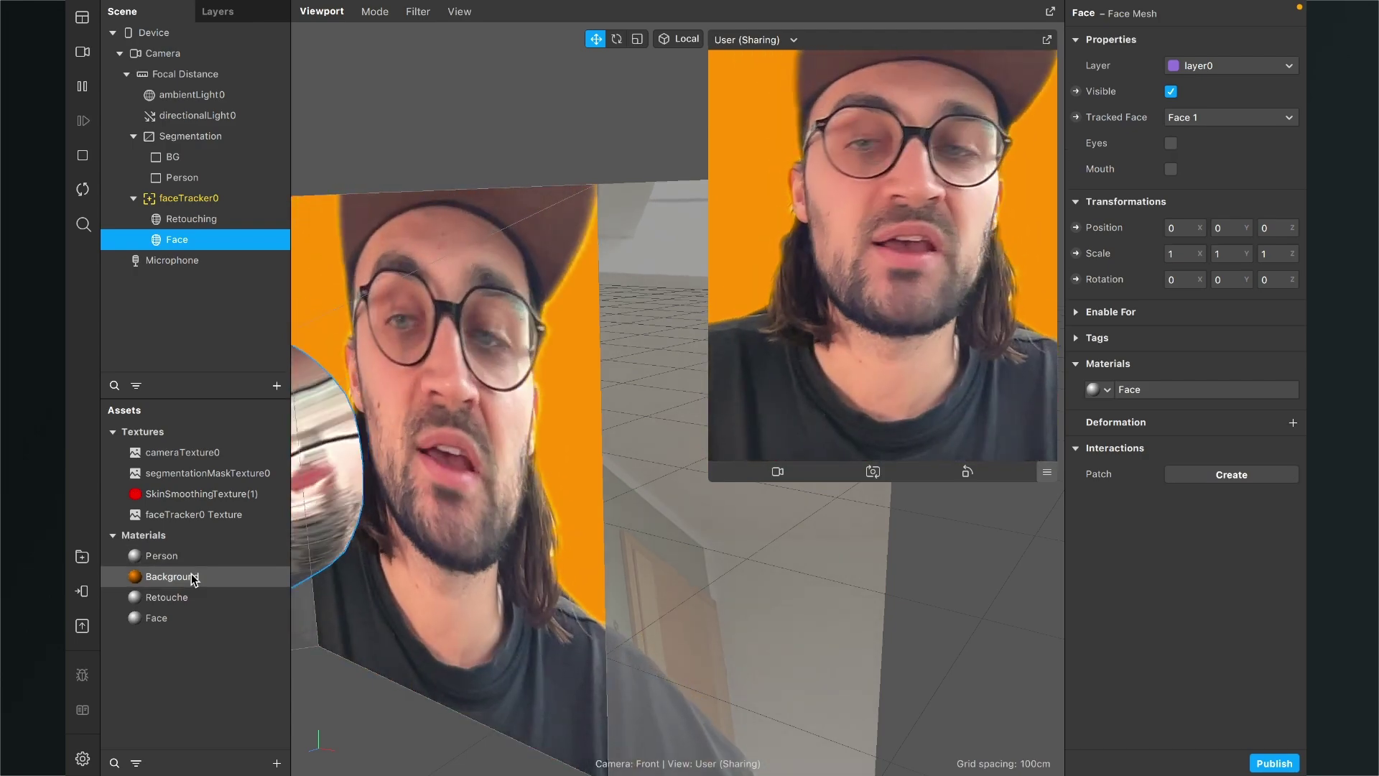
Step: Set the Retouche material's skin smoothing to 29%
double_click(170, 598)
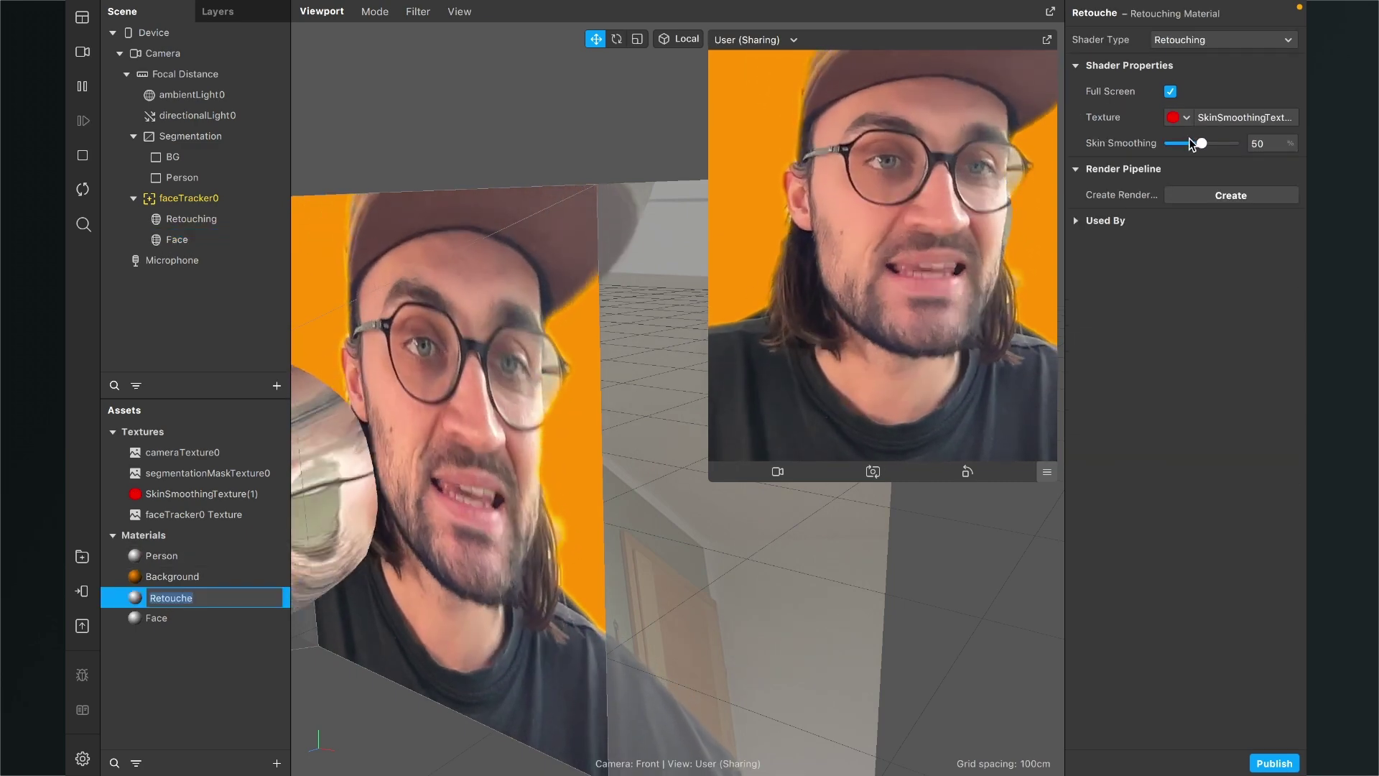
mouse_move(1202, 143)
mouse_down()
mouse_move(1170, 144)
mouse_move(1255, 149)
mouse_move(1173, 144)
mouse_move(1209, 148)
mouse_move(1188, 146)
mouse_up()
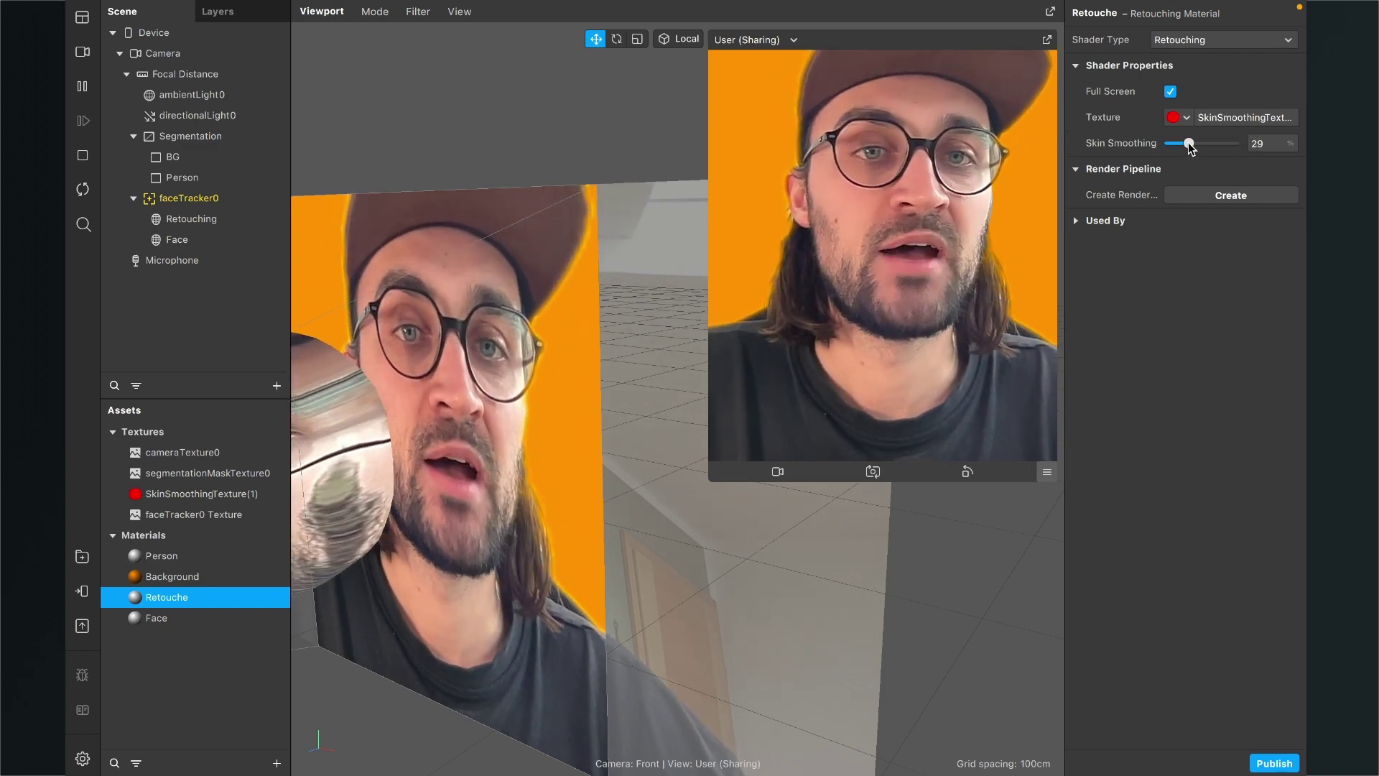
drag(579, 520, 516, 585)
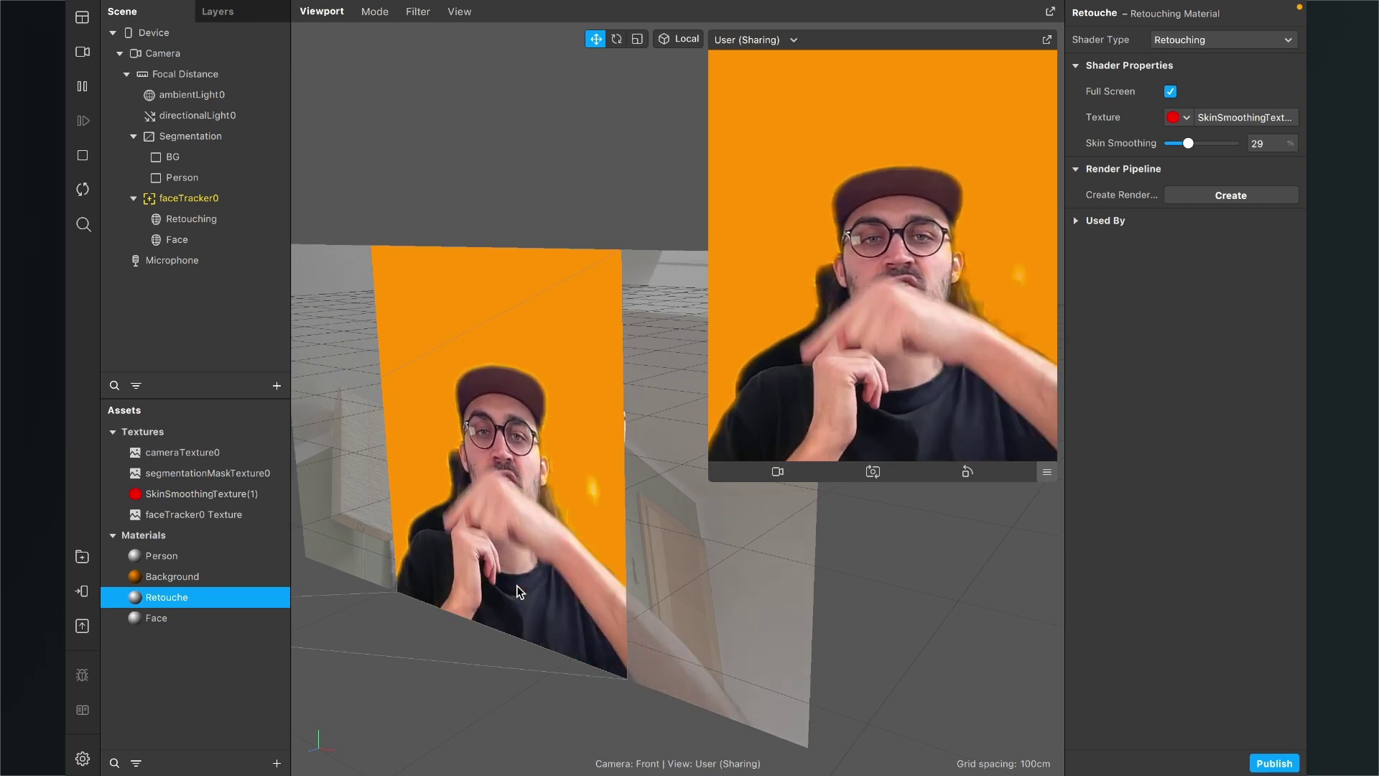
Step: Turn off Use Depth Test and Write to Depth in the Face material's advanced render options
drag(442, 708, 395, 704)
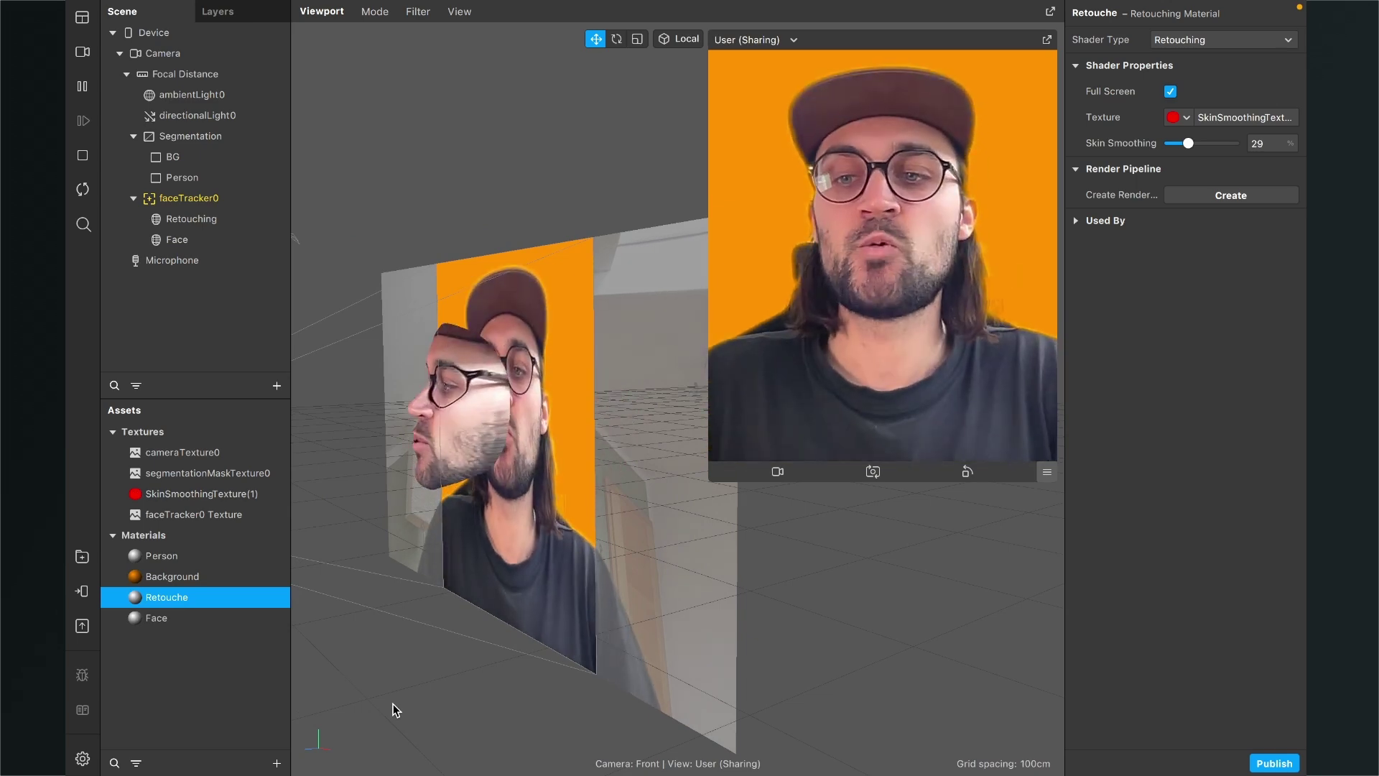
double_click(136, 619)
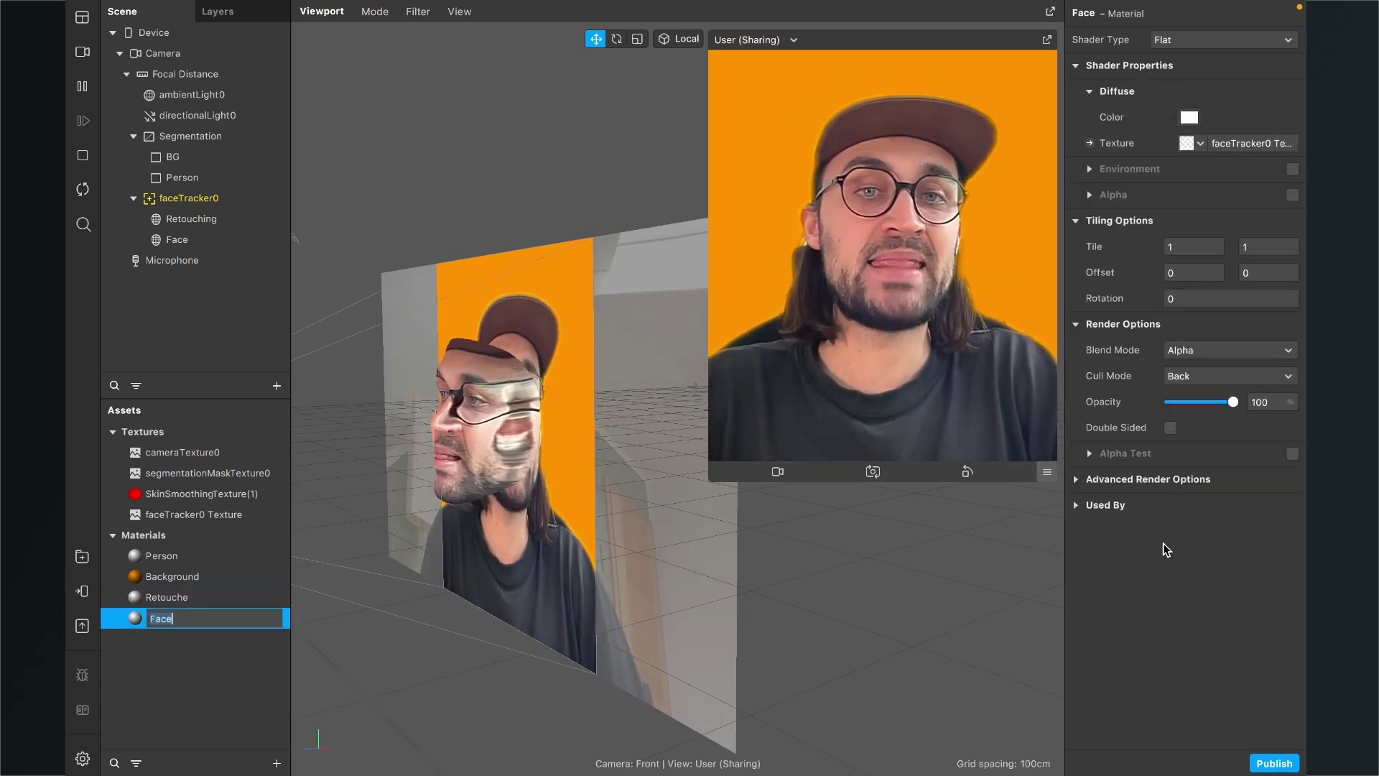
click(1075, 480)
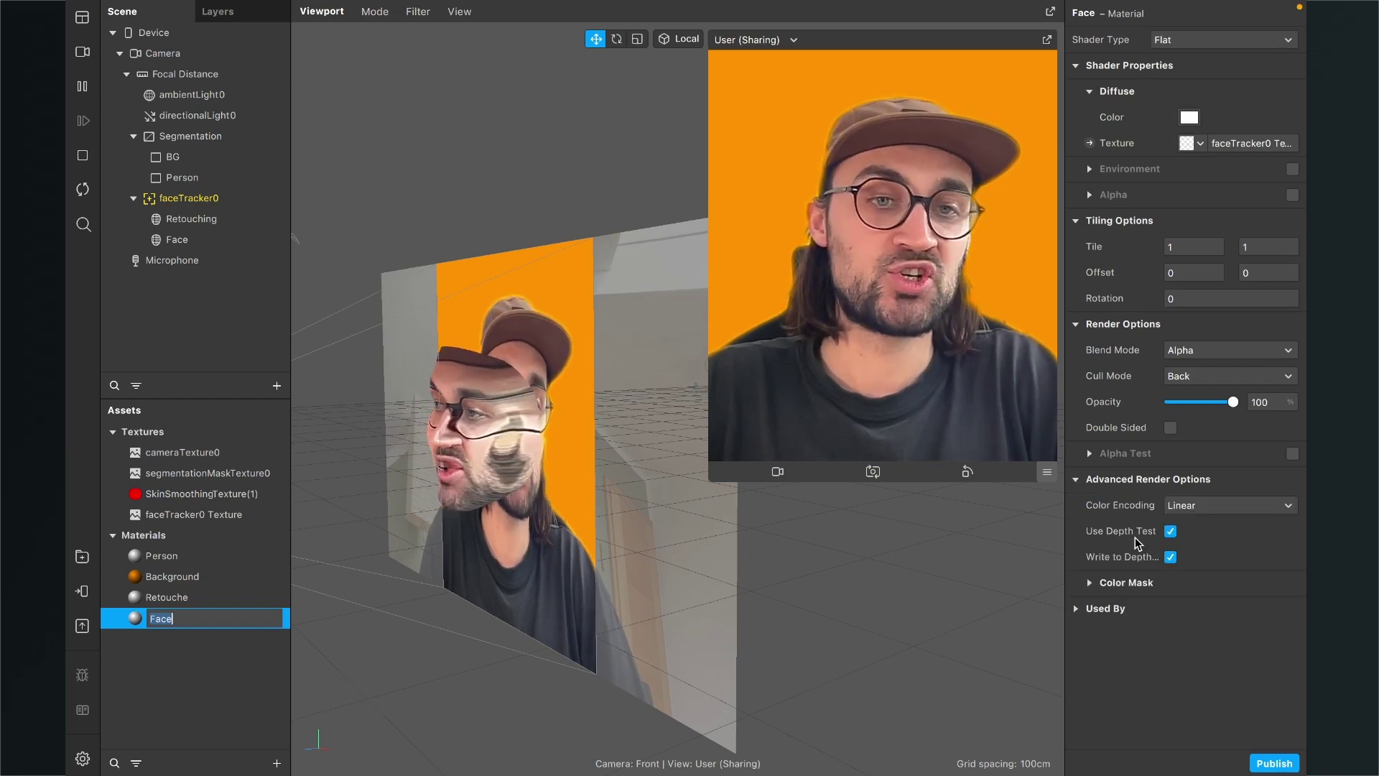
click(1170, 533)
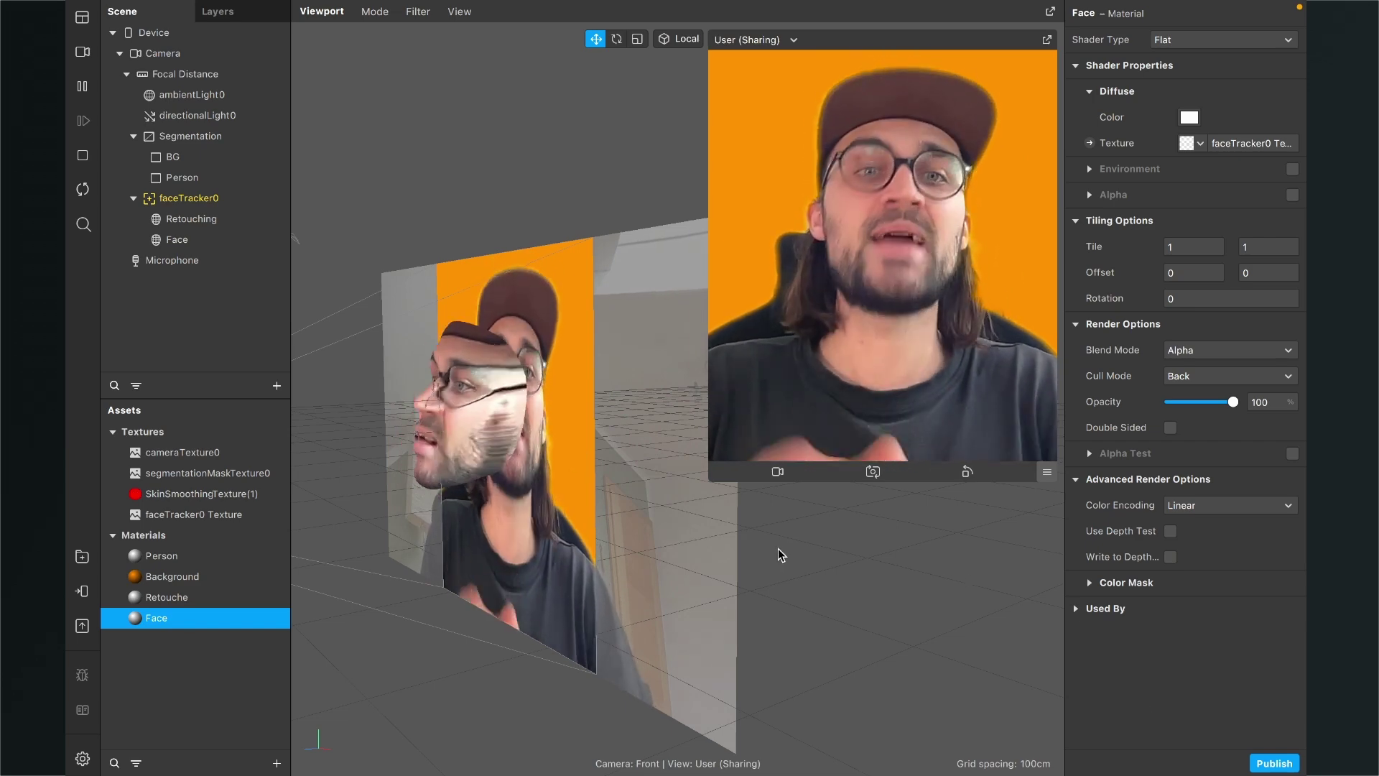
Step: Try faceTracker0 above Segmentation in the scene hierarchy, return it below Segmentation, and select its Face mesh
click(134, 198)
click(133, 136)
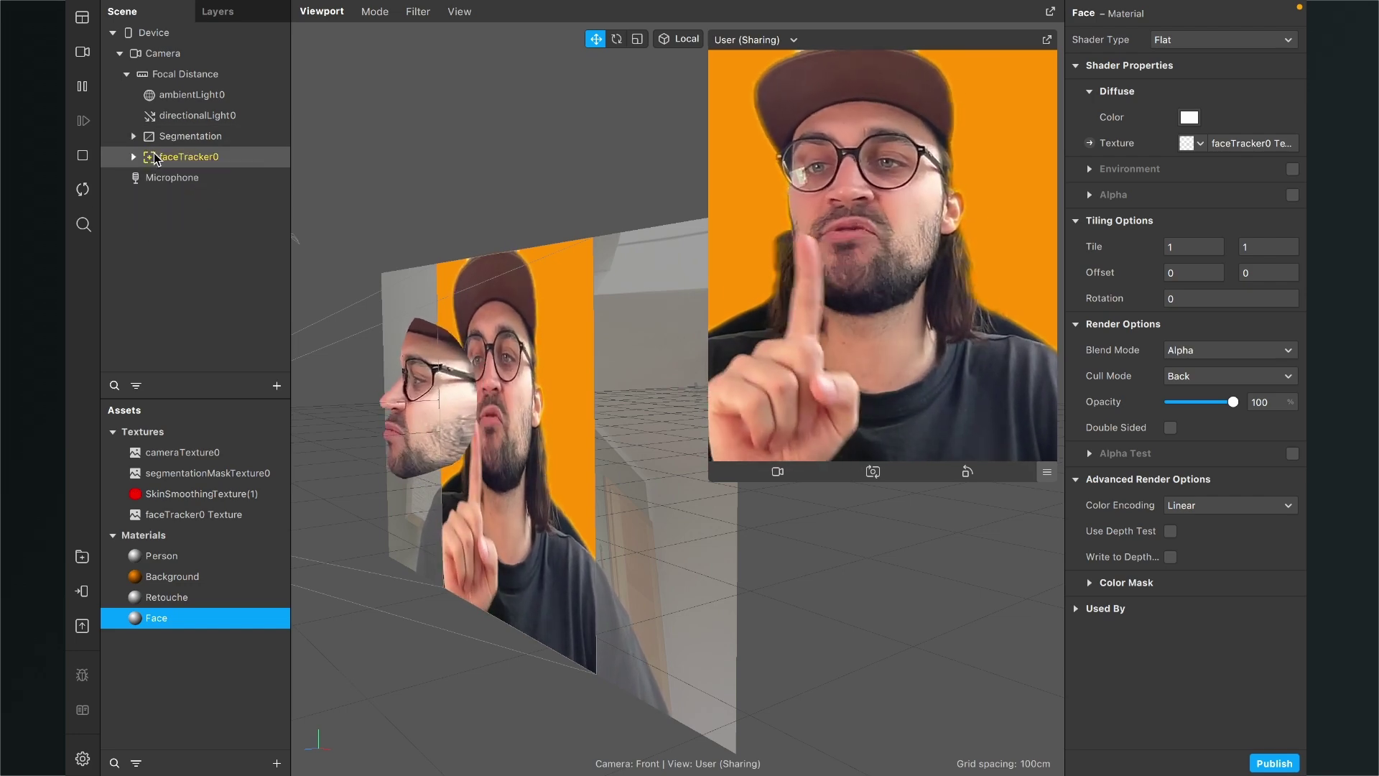
drag(155, 158, 162, 130)
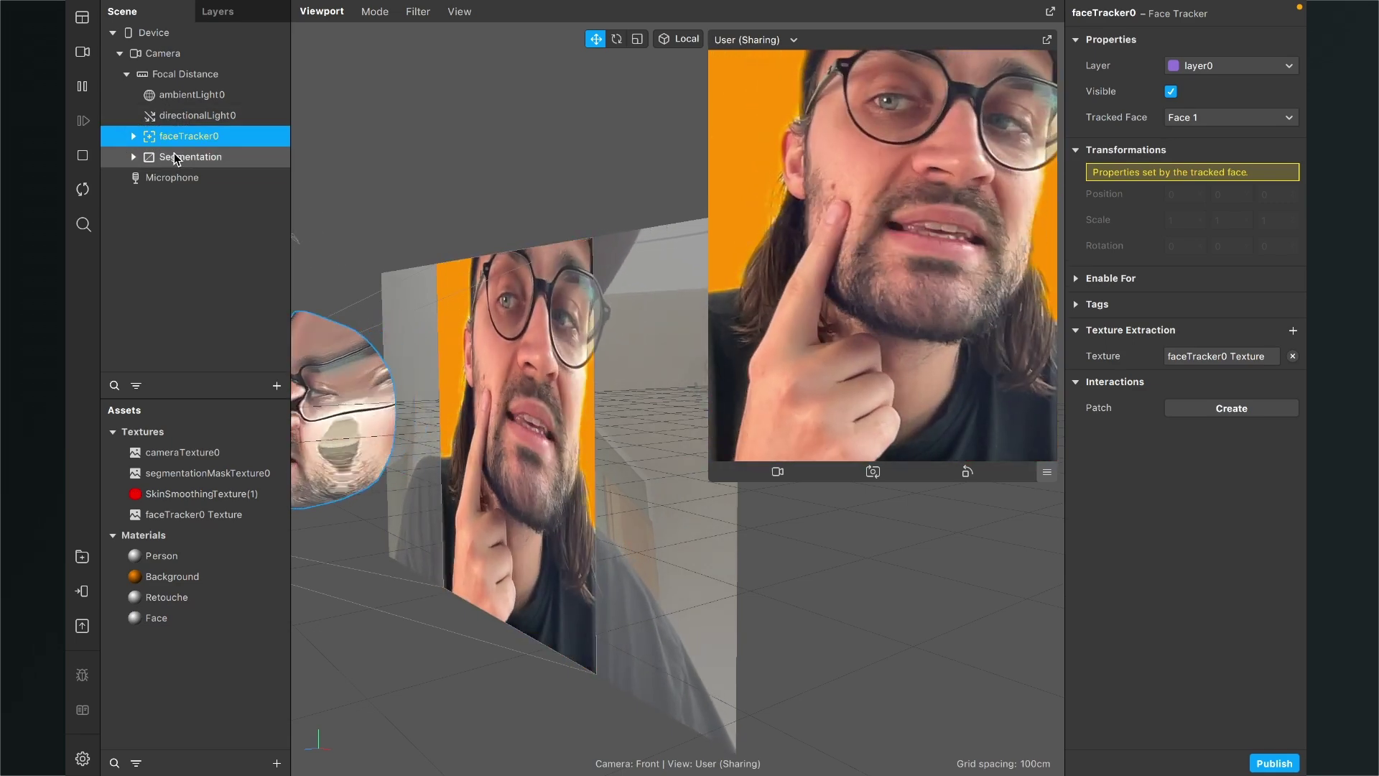
drag(179, 139, 180, 166)
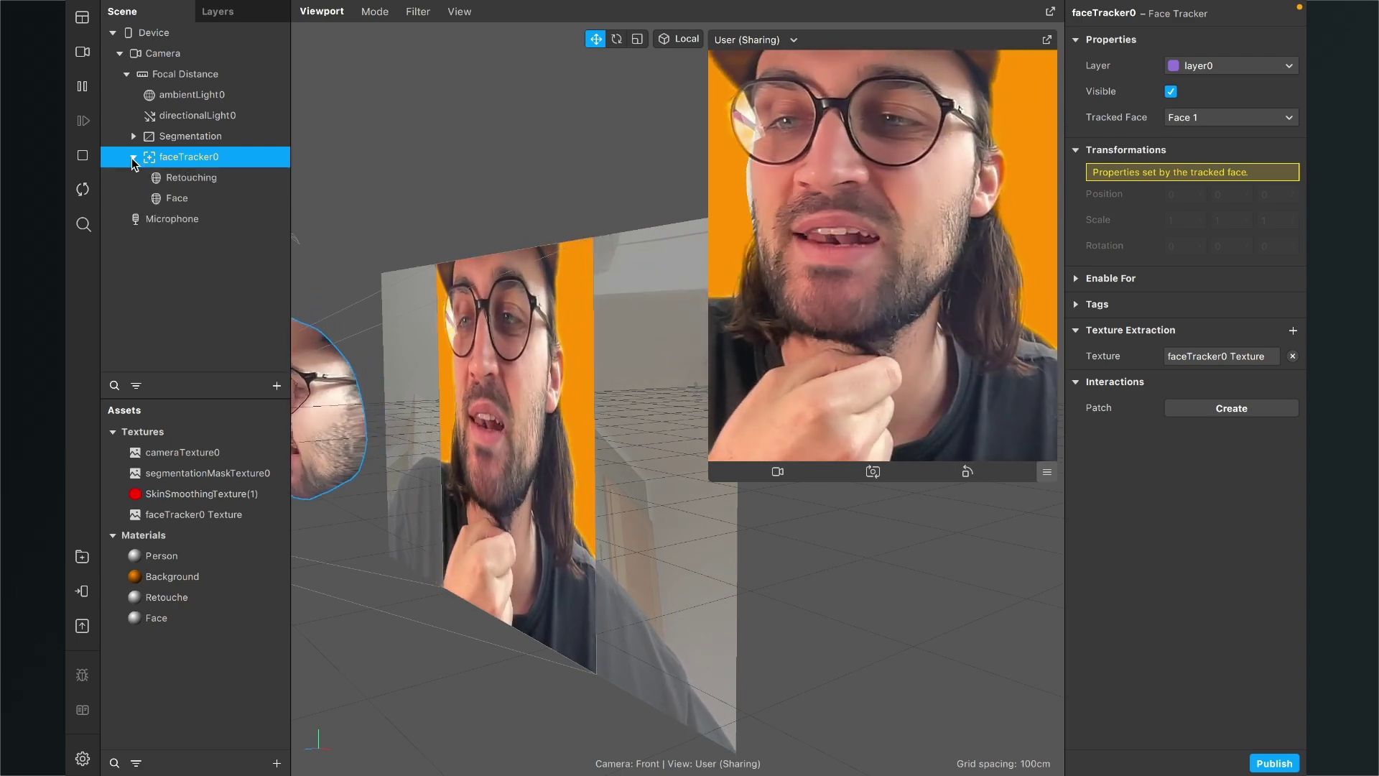
click(192, 199)
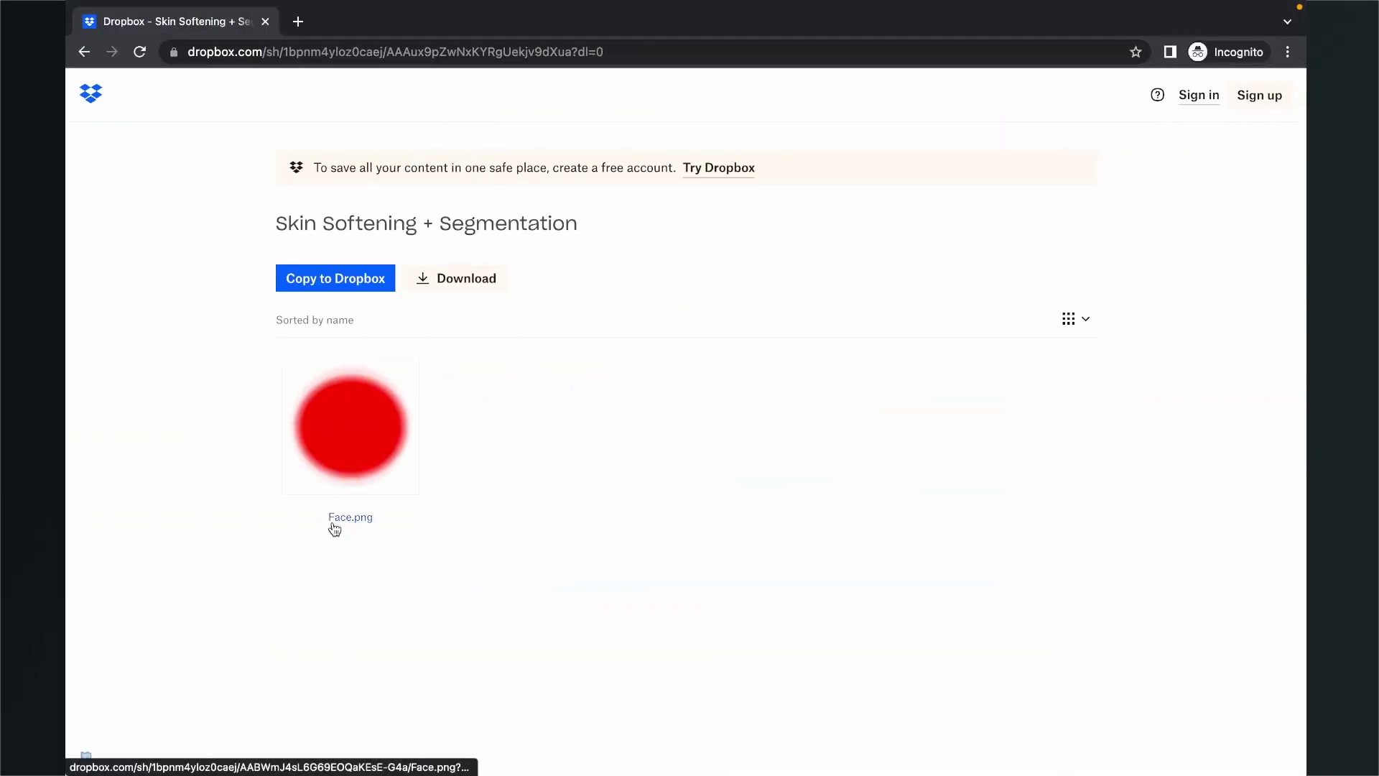
Step: Switch to the browser and download the Skin Softening + Segmentation folder from Dropbox, dismissing the sign-up dialog
click(455, 283)
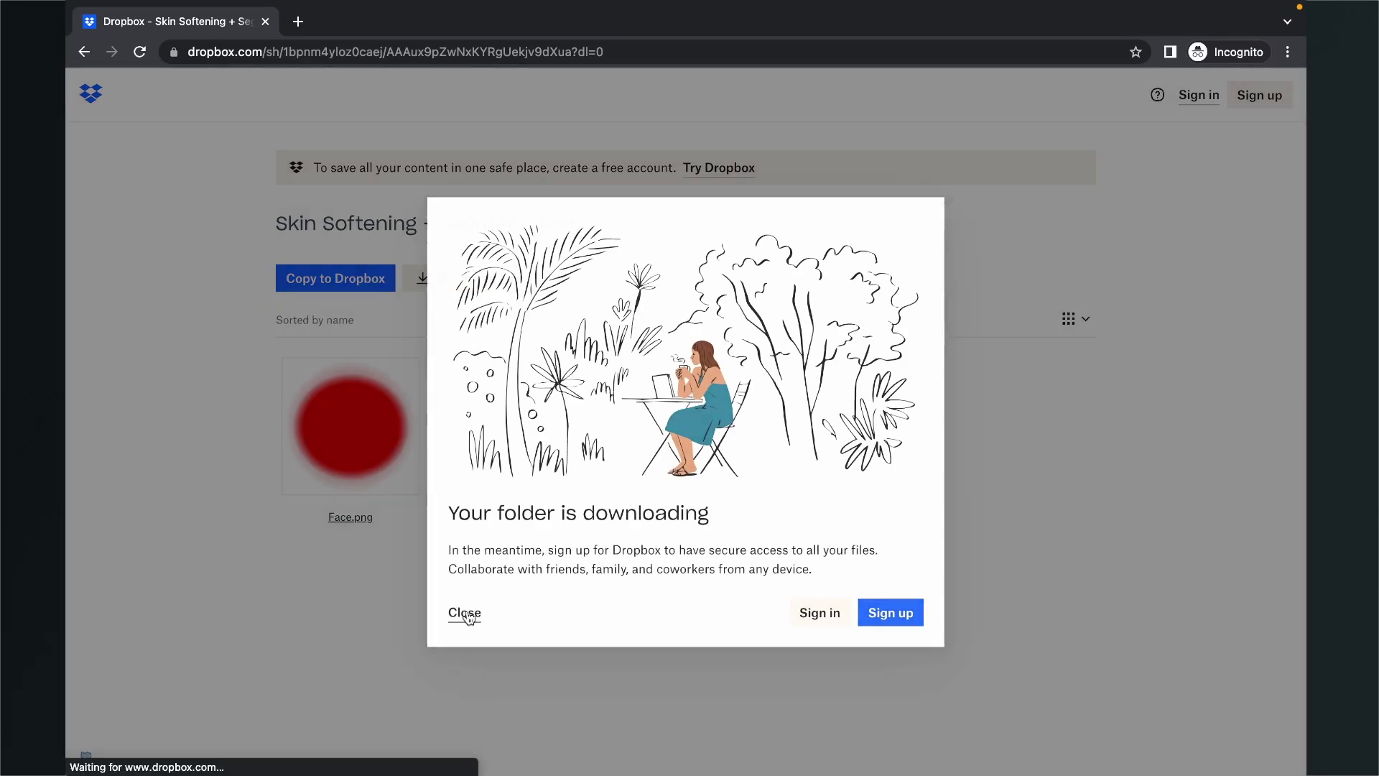
click(466, 612)
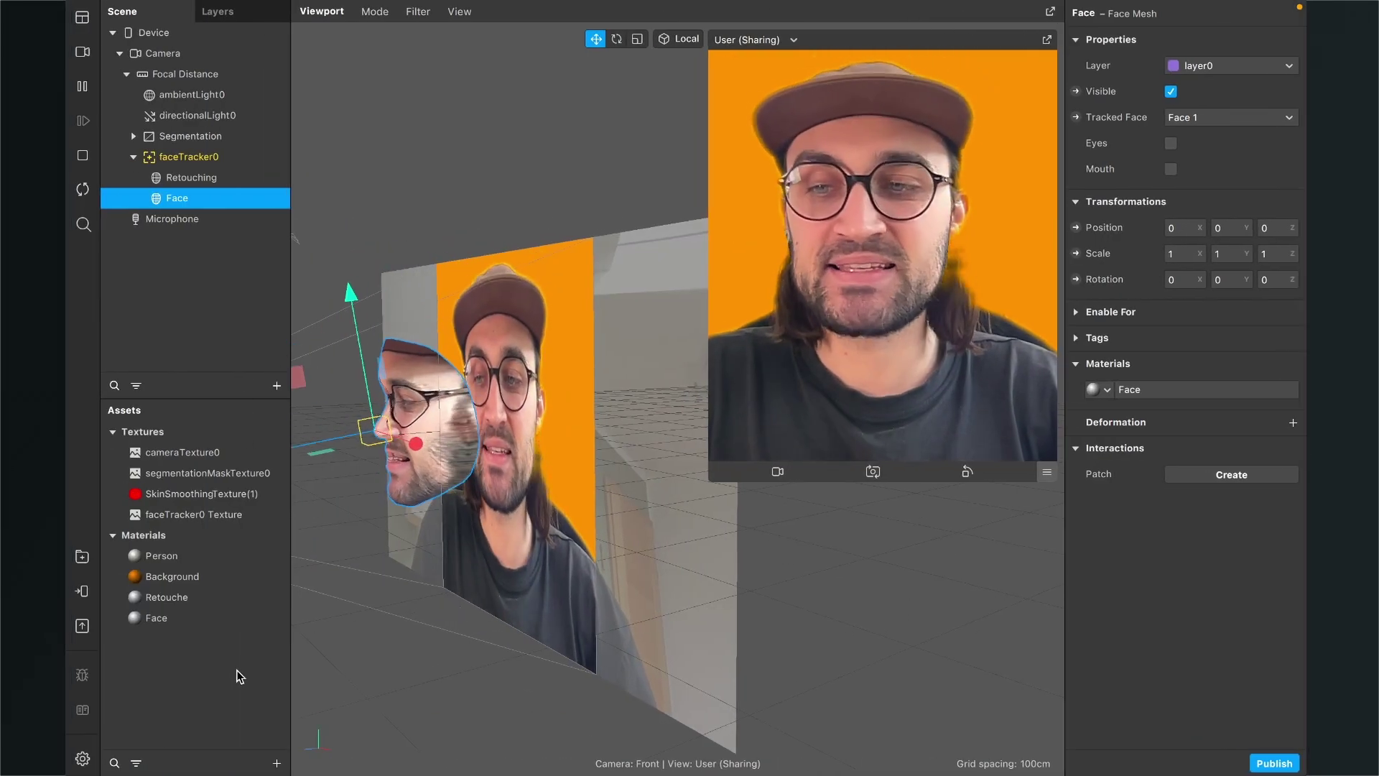
Step: Import Face Alpha.png from the computer's ASSETS folder as a new texture
double_click(165, 618)
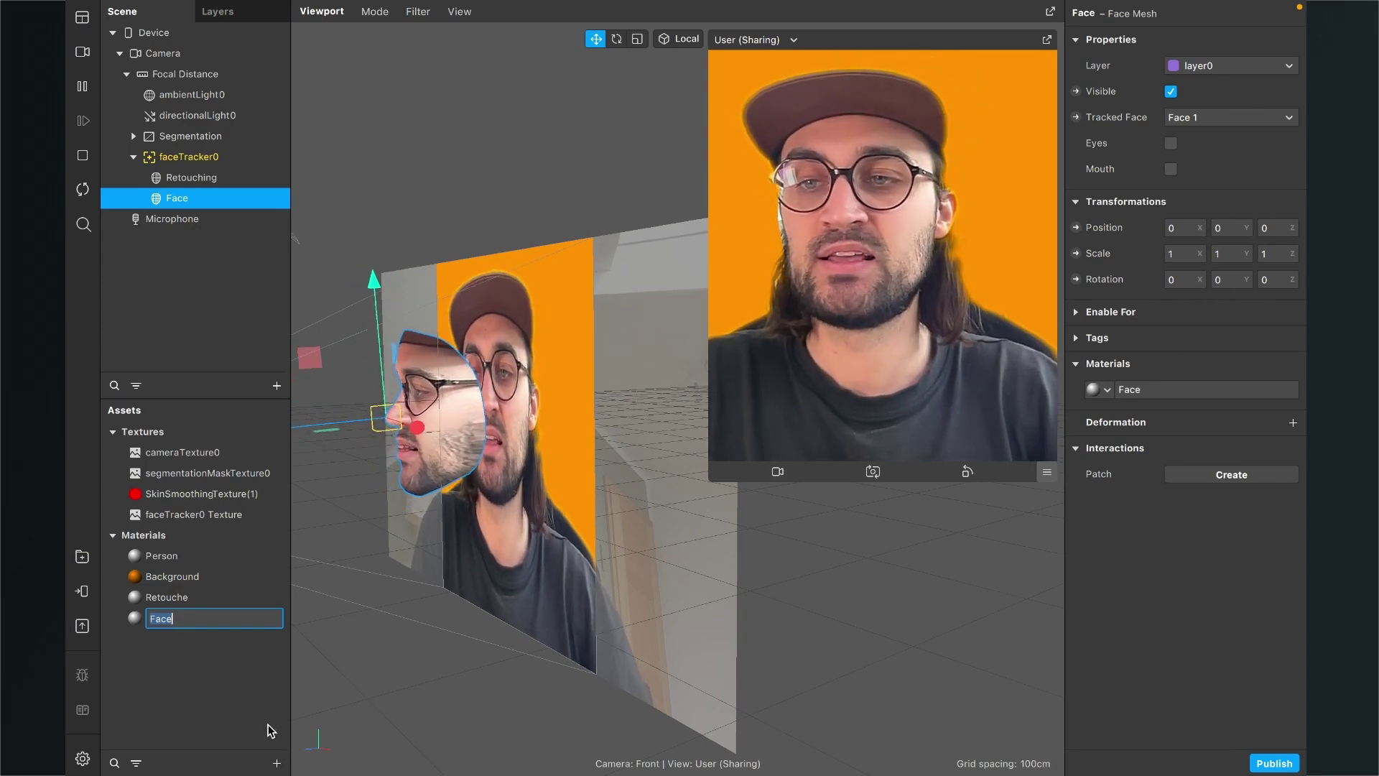
key(Return)
click(277, 762)
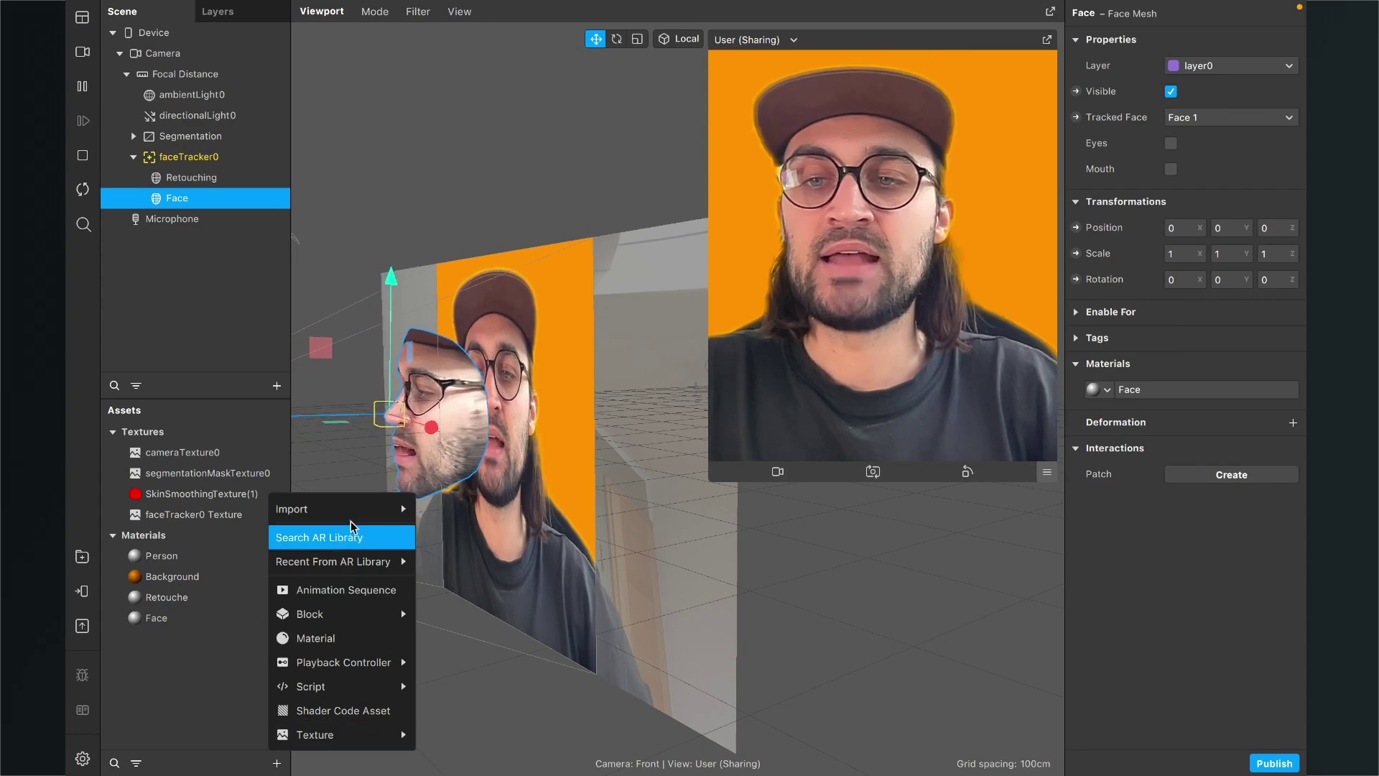
mouse_move(356, 509)
click(443, 510)
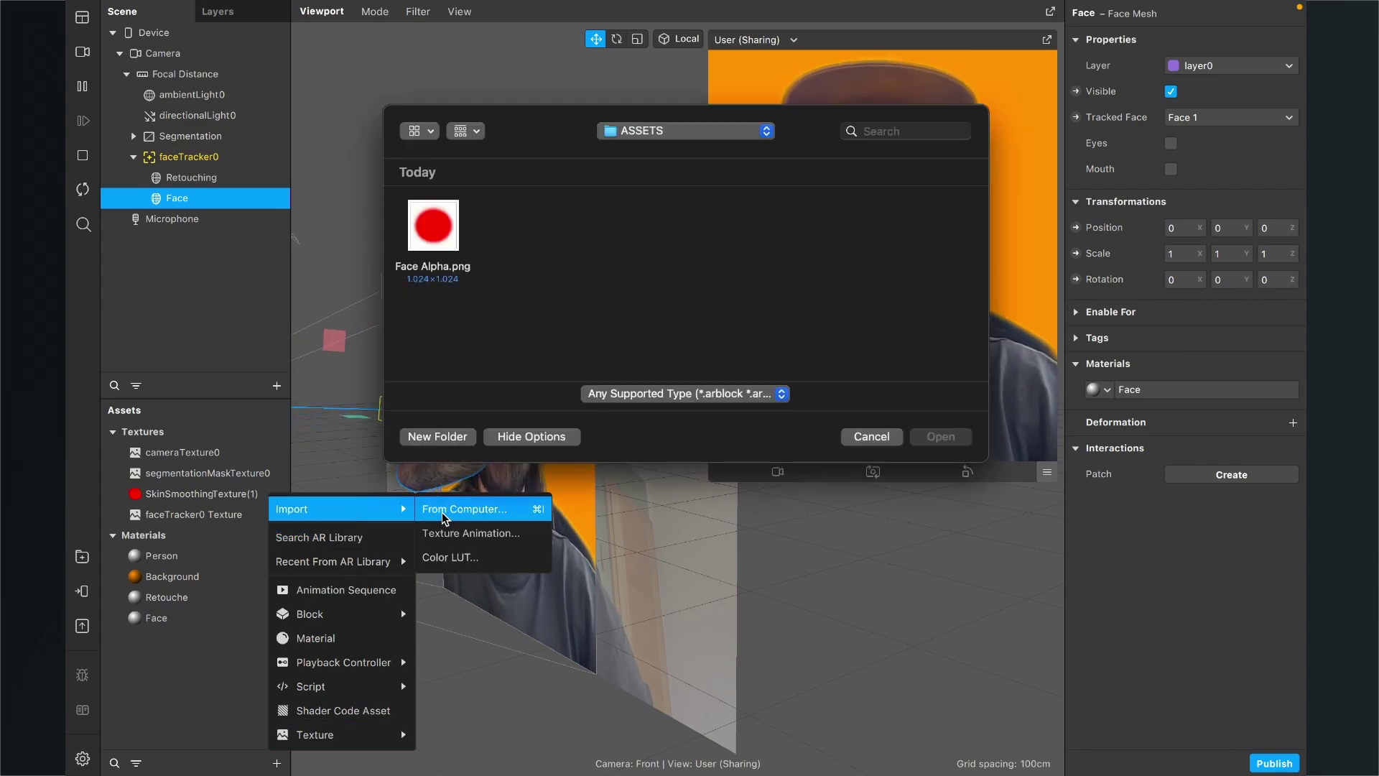
click(447, 216)
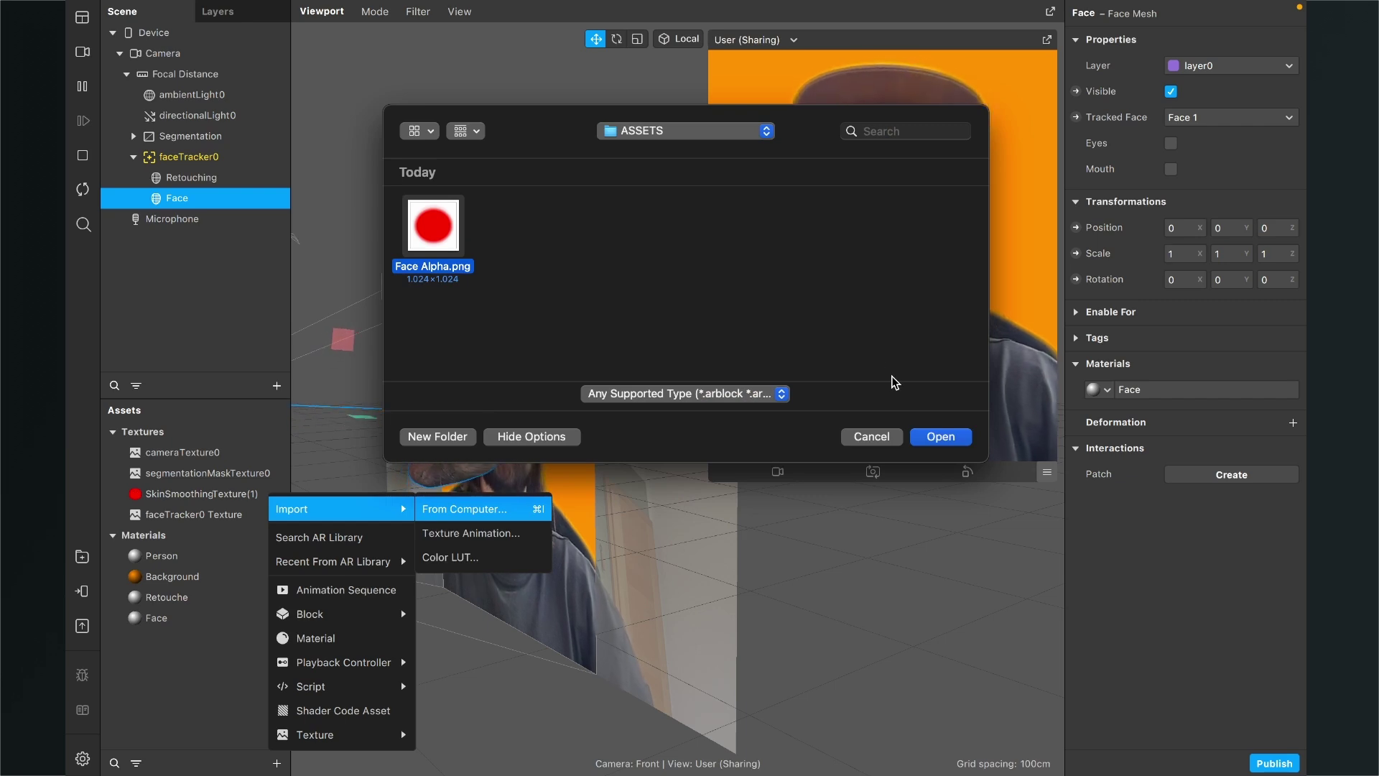
click(940, 436)
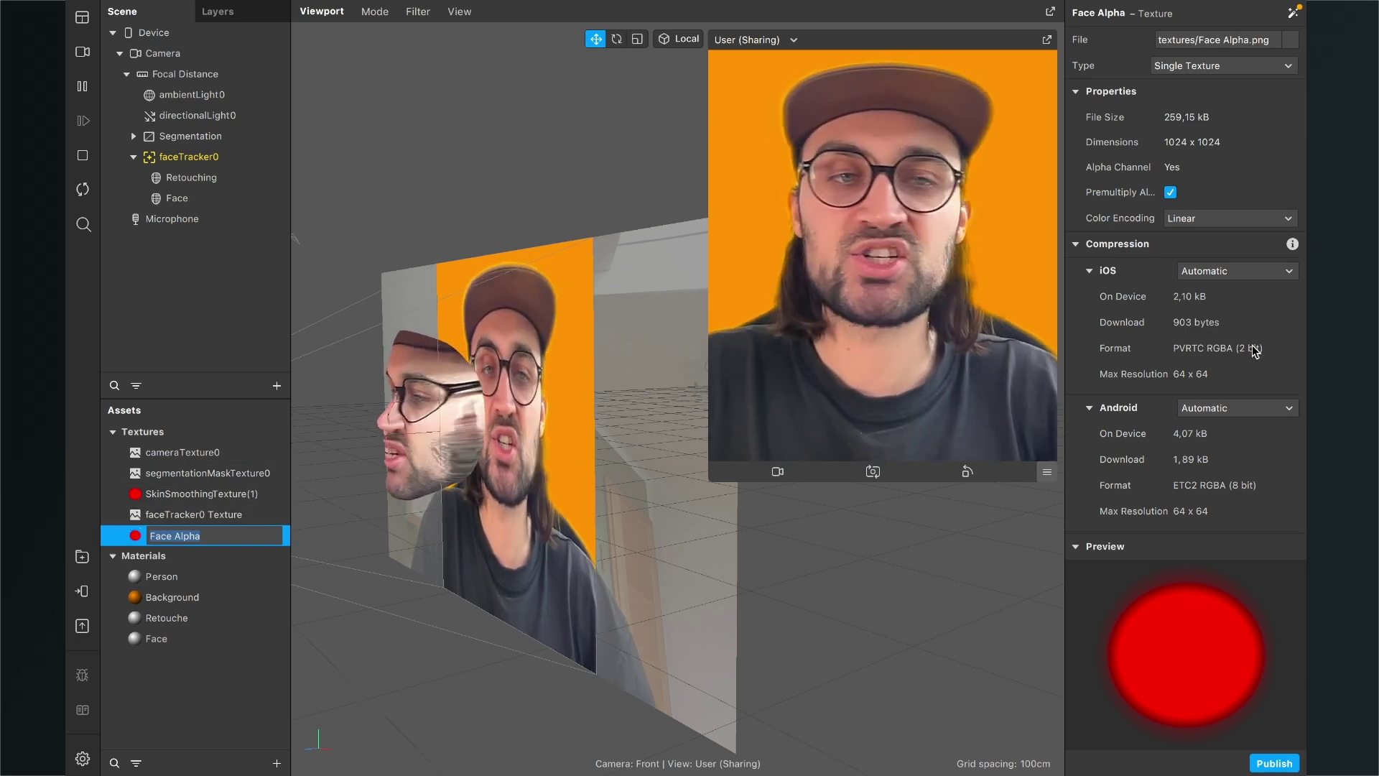
Step: Set the Face Alpha texture's compression to None for iOS, Android and Older Android
click(1268, 271)
click(1210, 309)
click(1235, 356)
click(1212, 394)
click(1207, 443)
click(1201, 480)
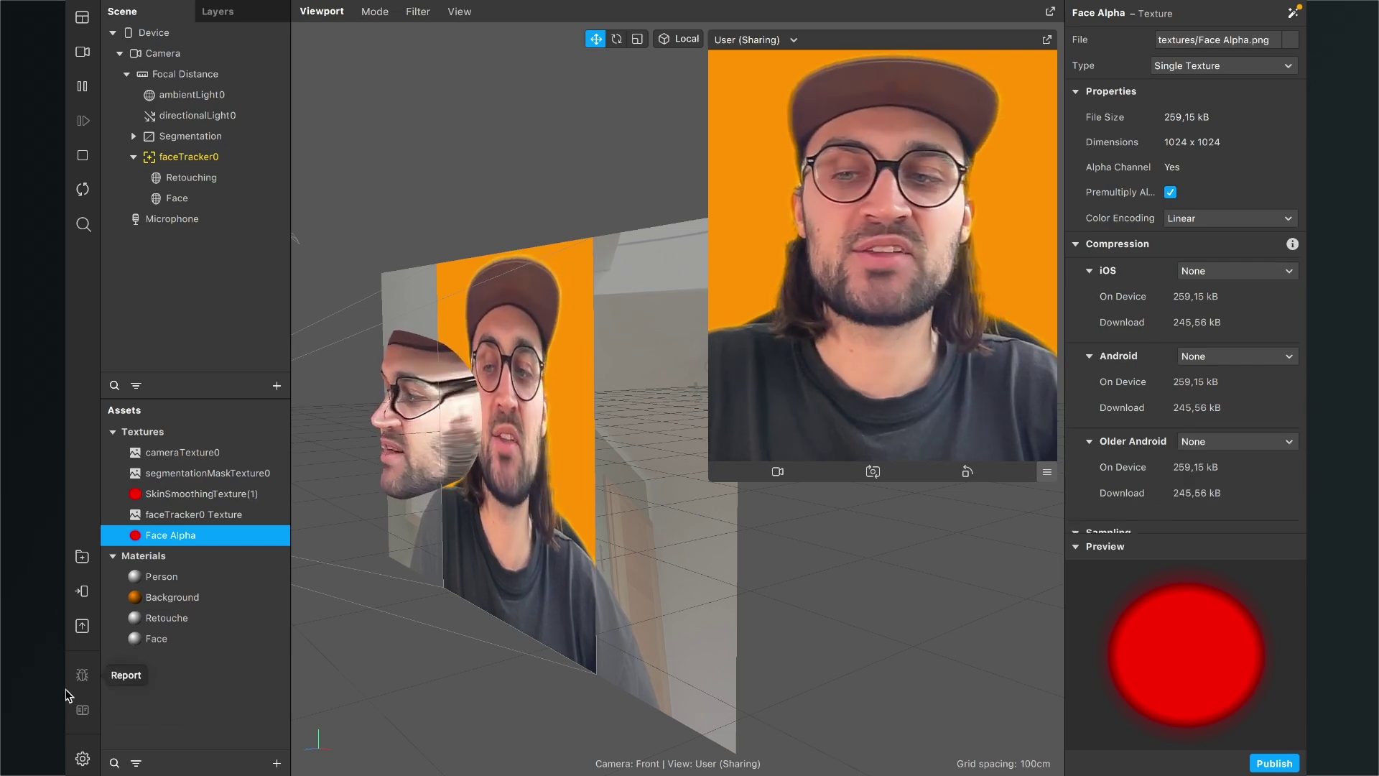
Step: Enable Alpha on the Face material and assign Face Alpha as its alpha texture
double_click(158, 639)
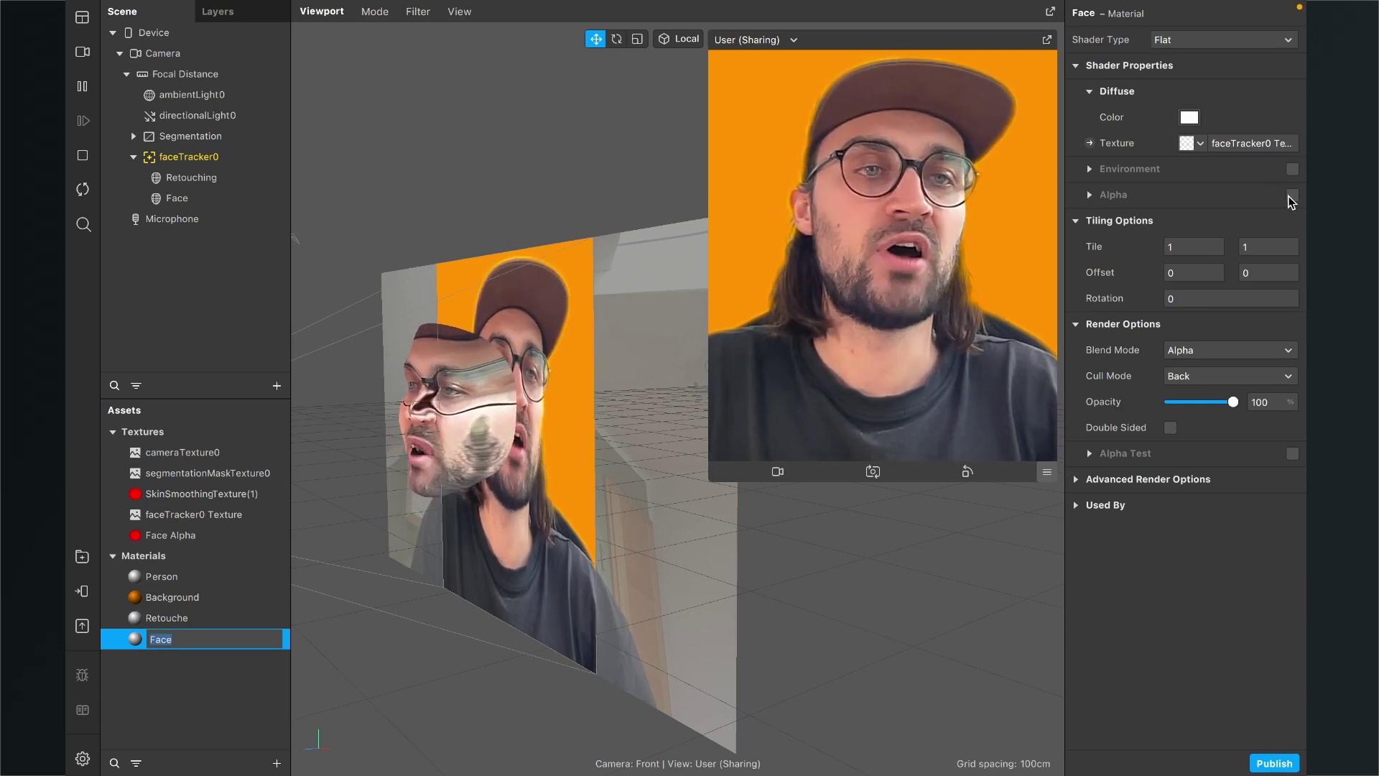
click(1292, 196)
click(1192, 246)
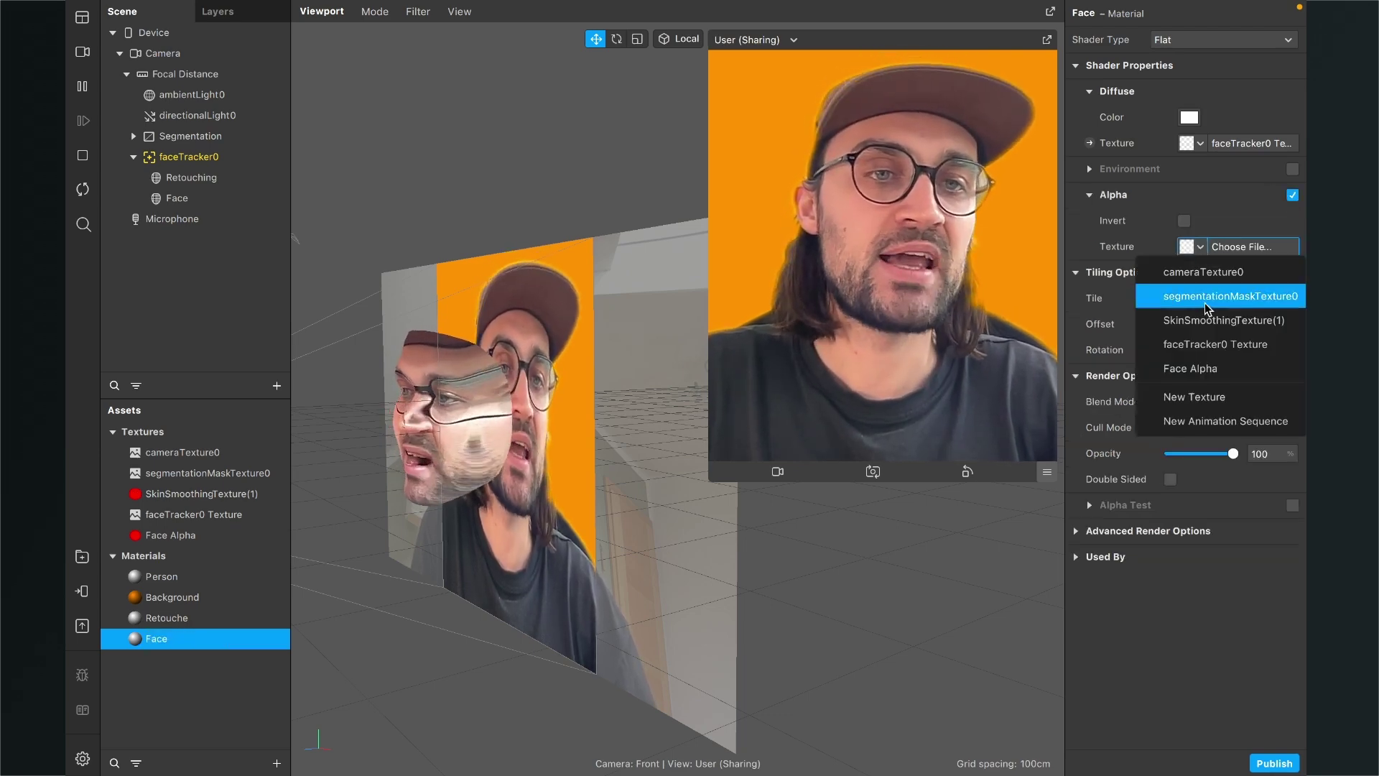
click(1186, 369)
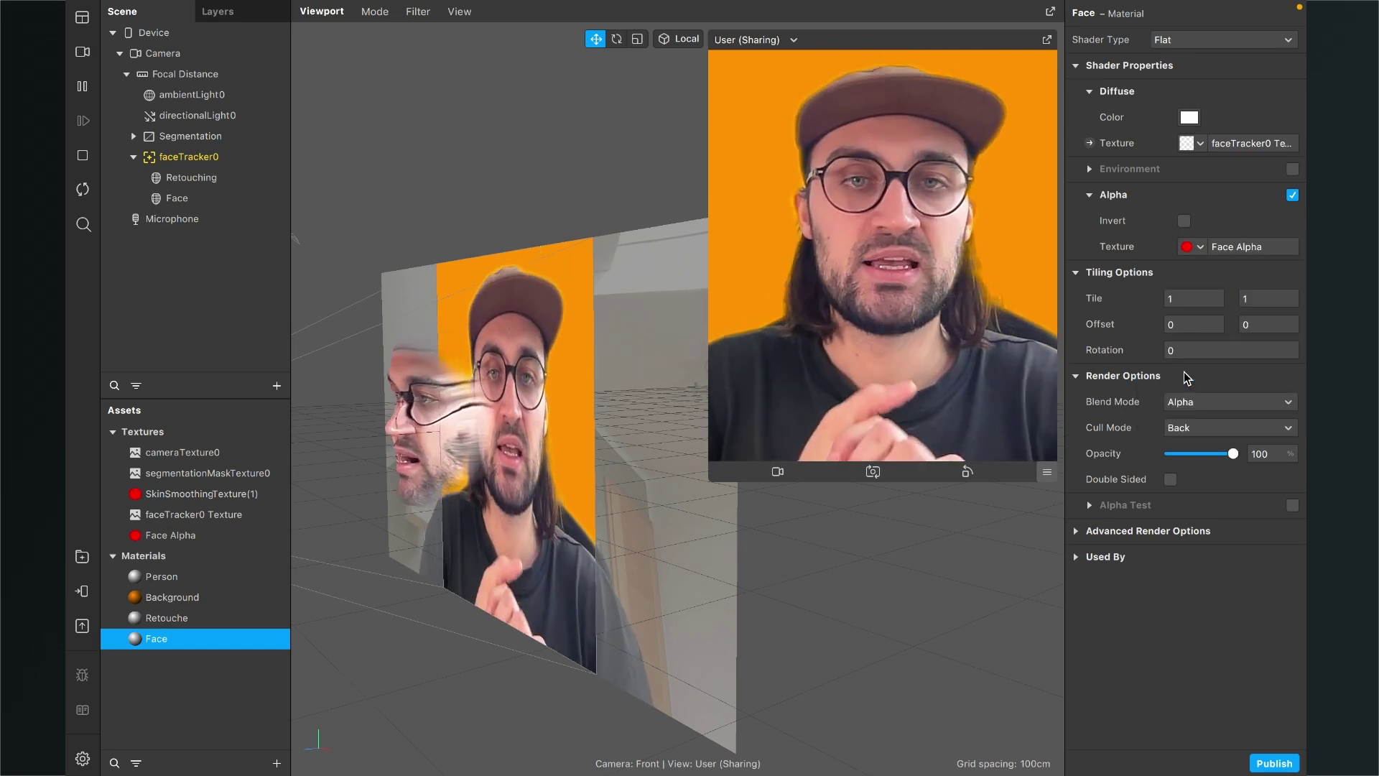